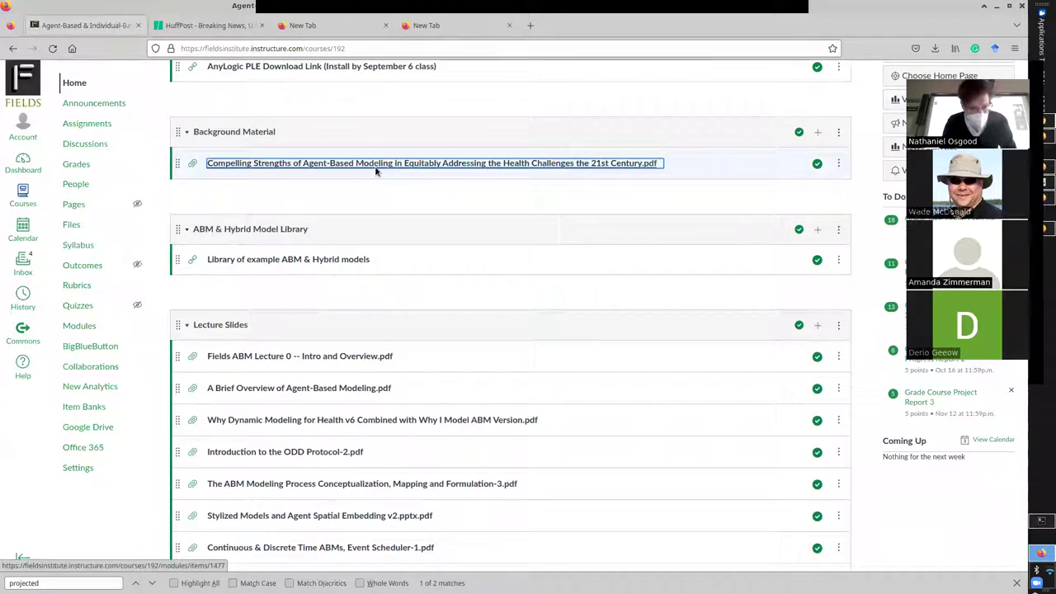
Search the course page for "state" and go through the matches to the Predator Prey state space model.
text(state)
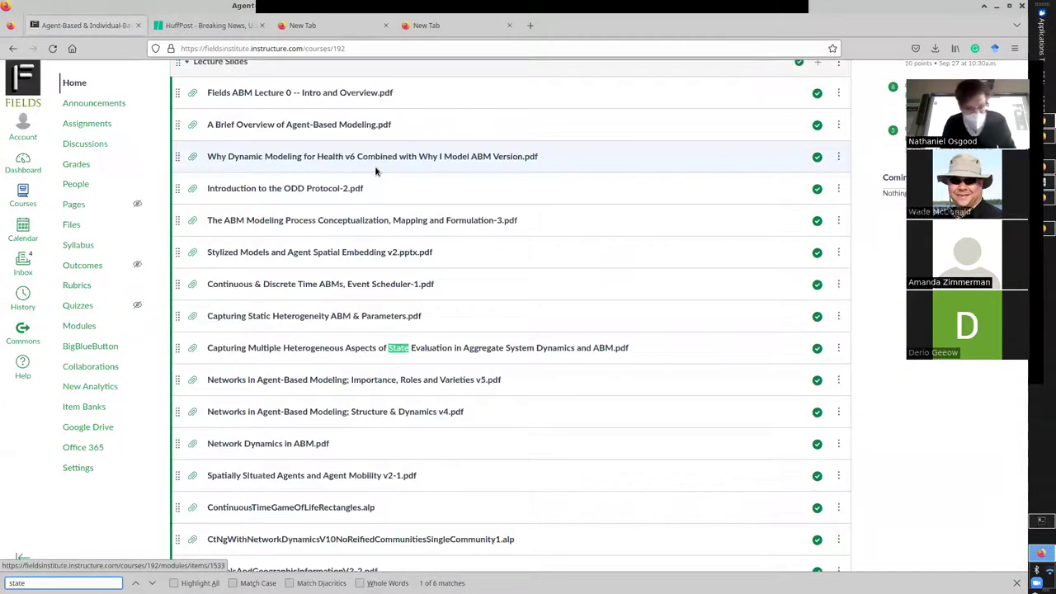
key(Return)
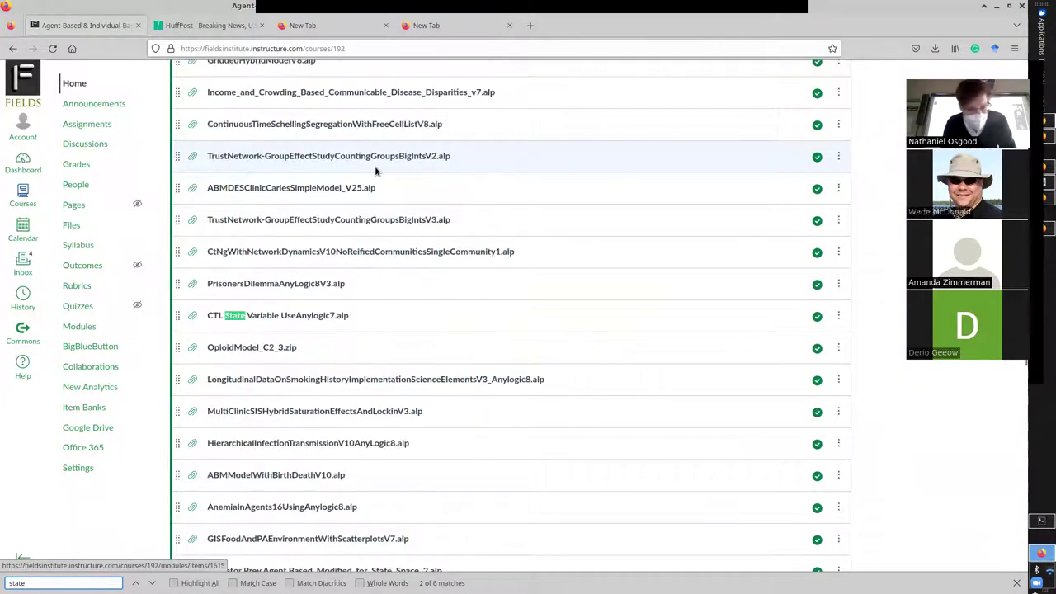
key(Return)
key(Return)
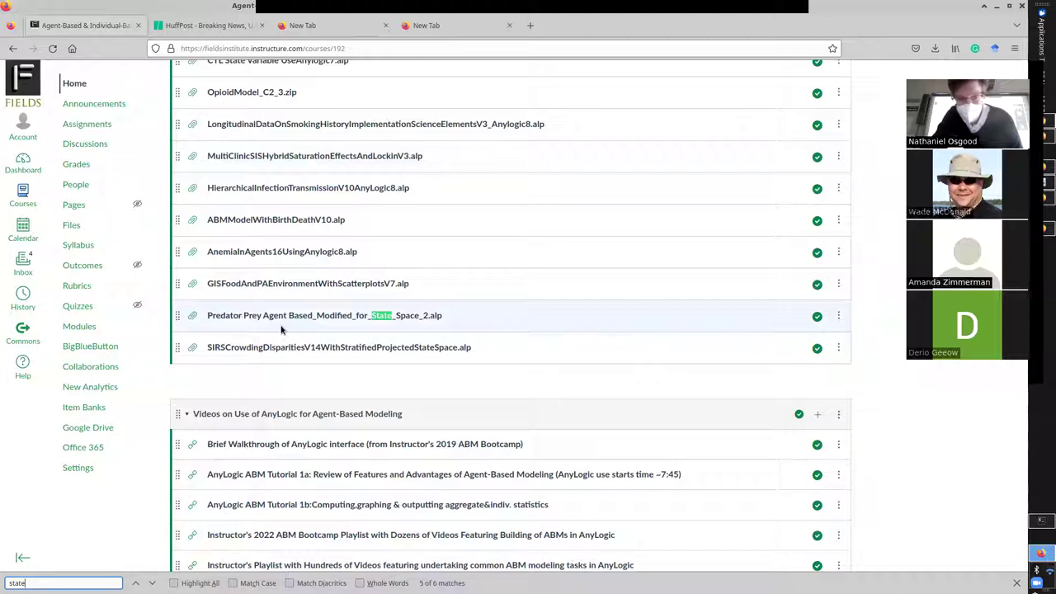
key(alt+Tab)
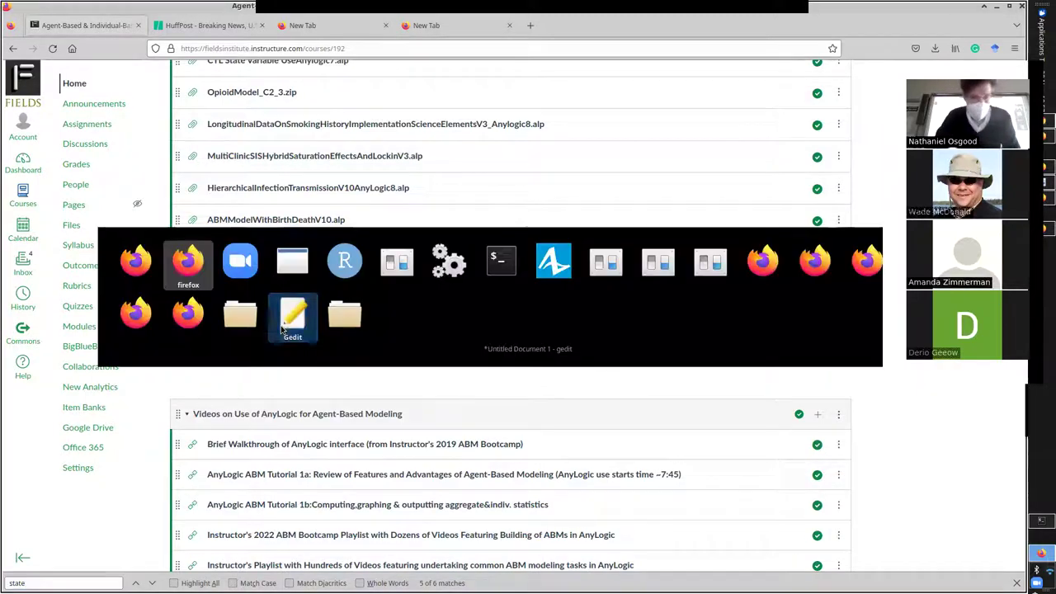
key(alt+Tab)
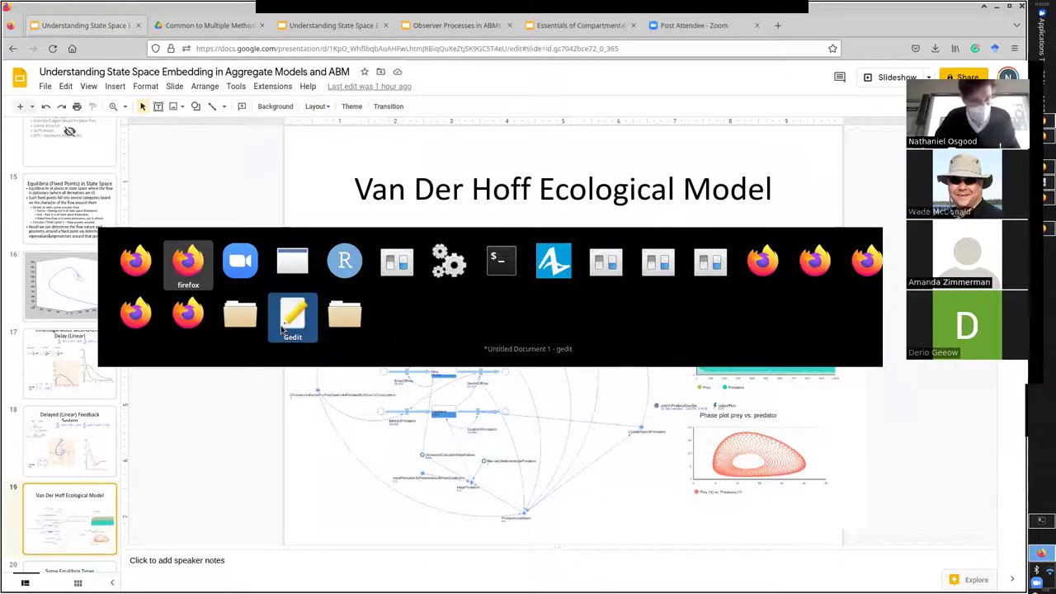
key(alt+shift+Tab)
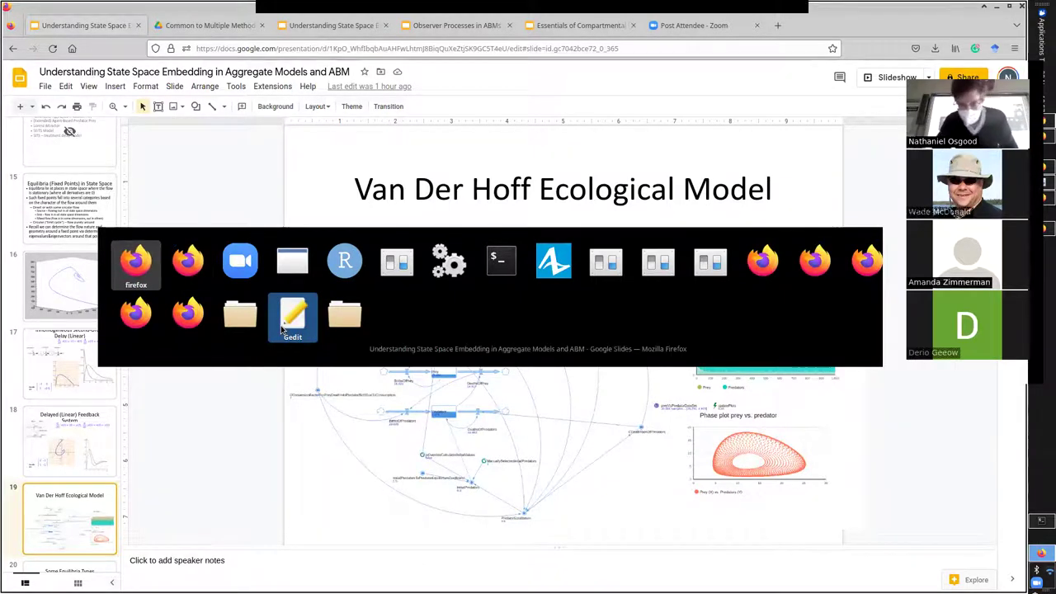
key(alt+Tab)
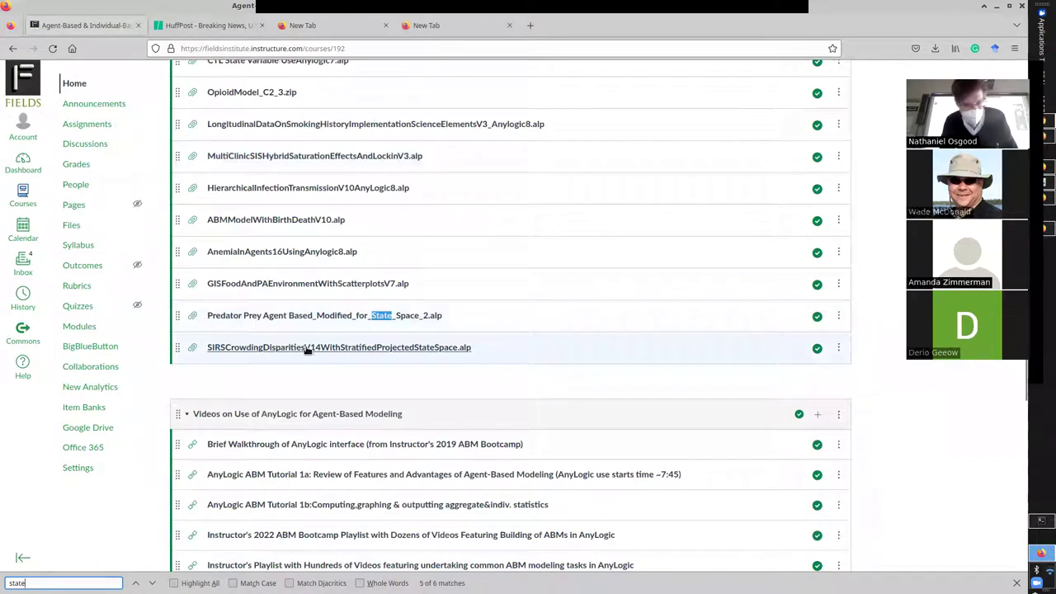
Switch to AnyLogic to check which version of the predator-prey model is open, and return to the course page in Firefox.
key(alt+Tab)
key(Tab)
key(Tab)
key(Tab)
key(Tab)
key(Tab)
key(Tab)
key(Tab)
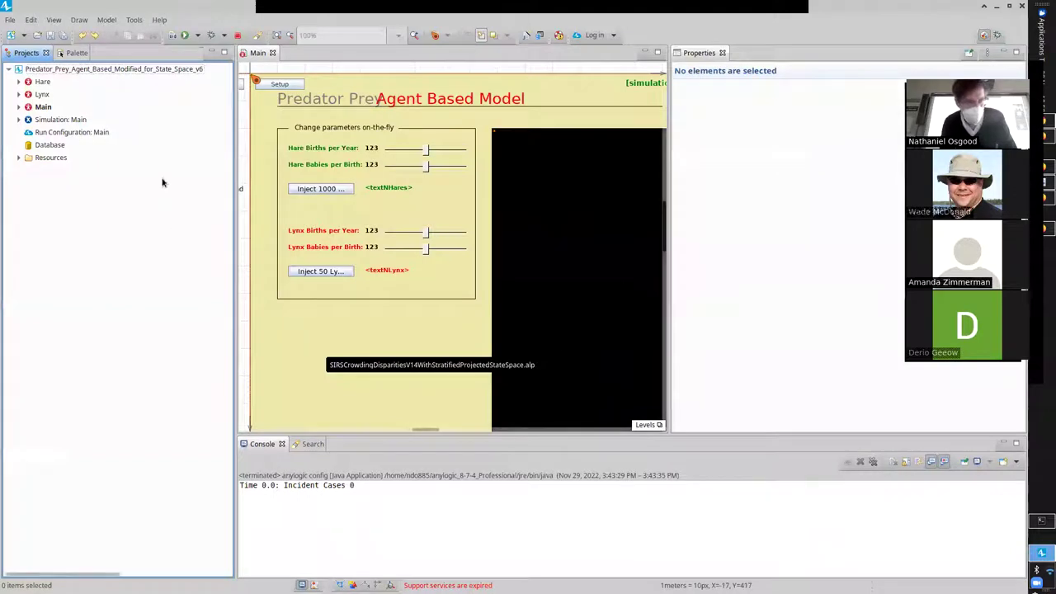
key(alt+Tab)
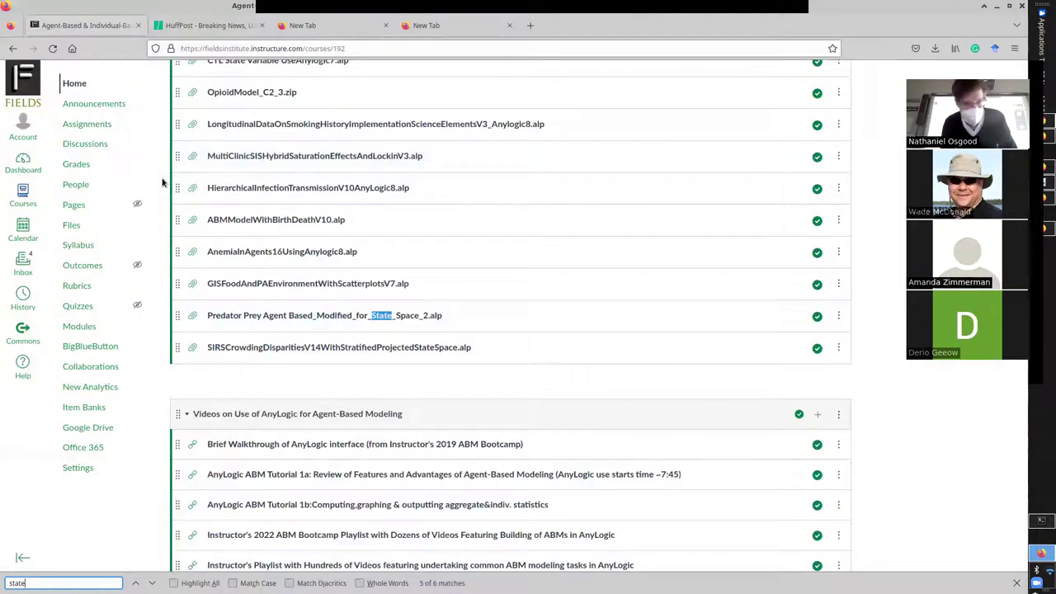
Remove Predator Prey Agent Based_Modified_for_State_Space_2.alp from the Models for Interactive Use in Class module.
scroll(163, 183, up, 10)
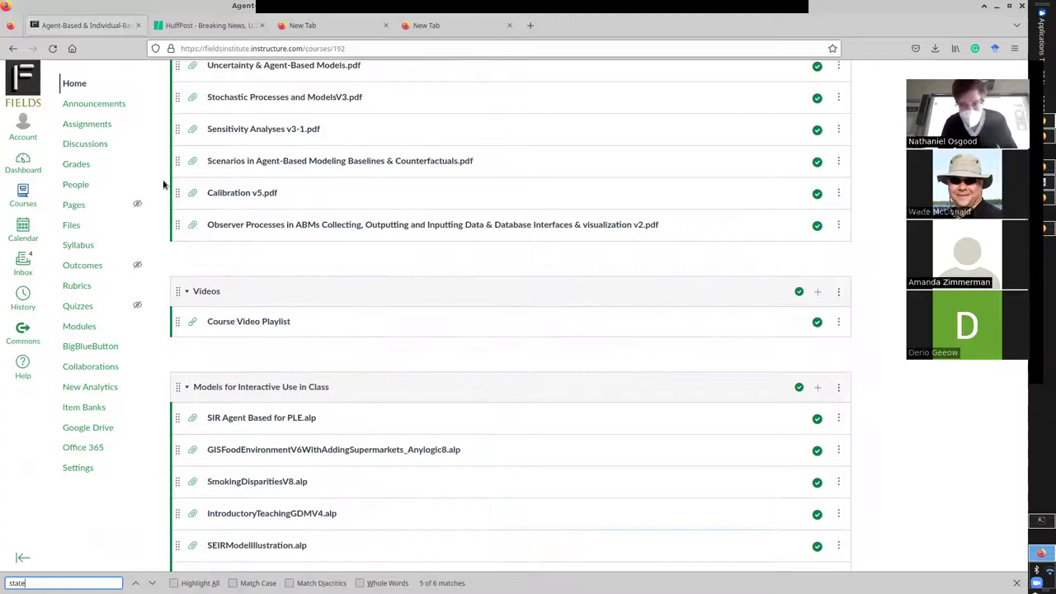
click(865, 390)
scroll(866, 389, down, 10)
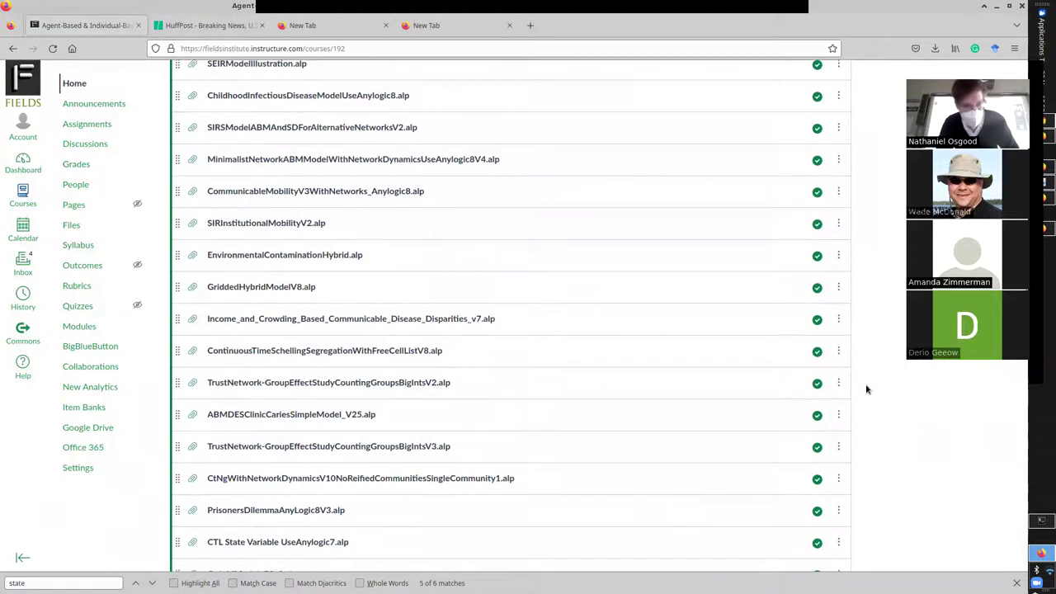
scroll(865, 389, down, 3)
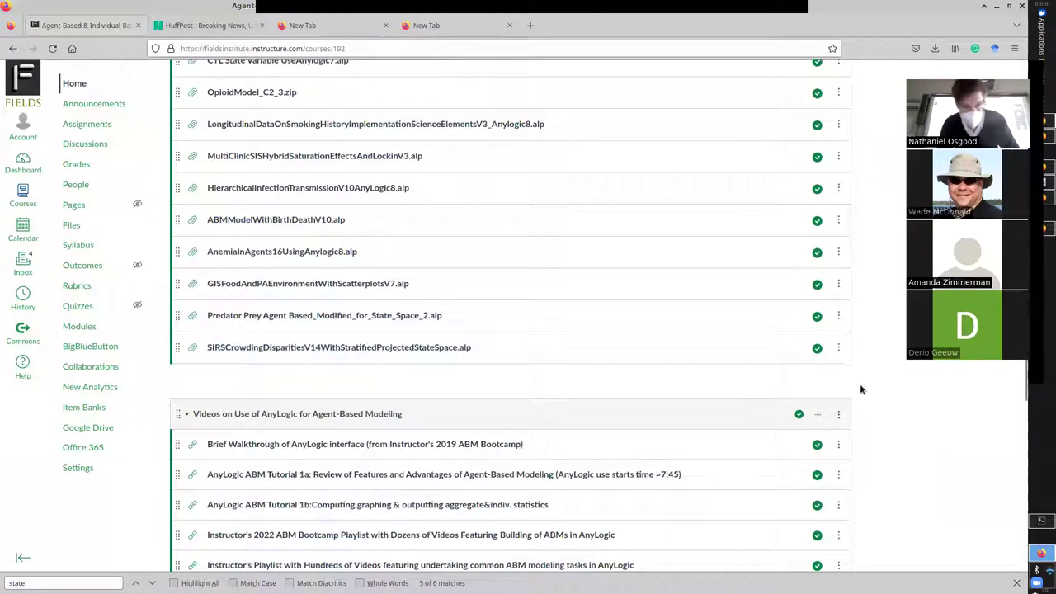
click(837, 317)
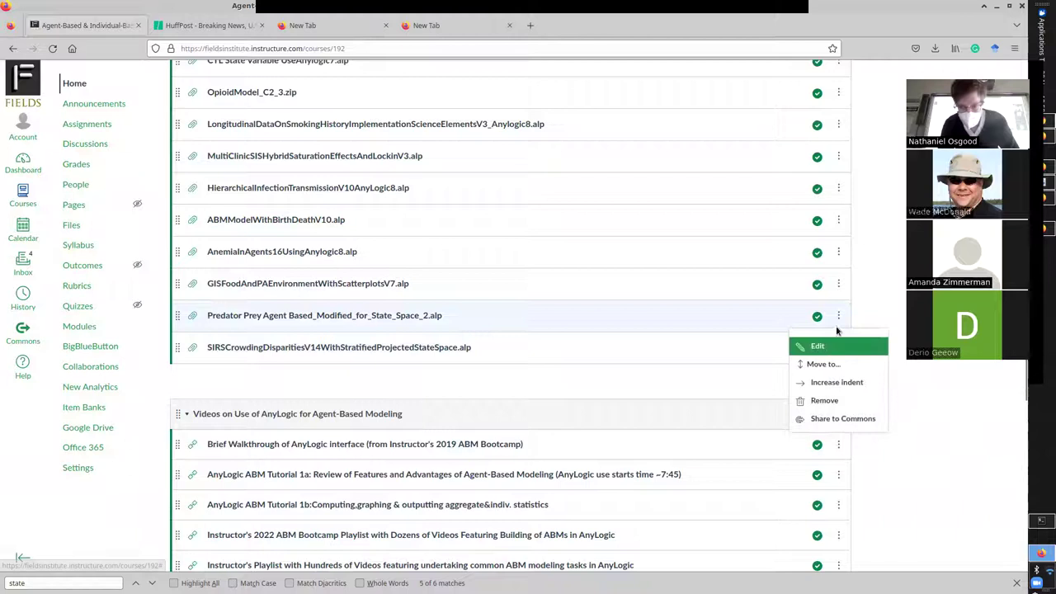
click(817, 401)
click(604, 345)
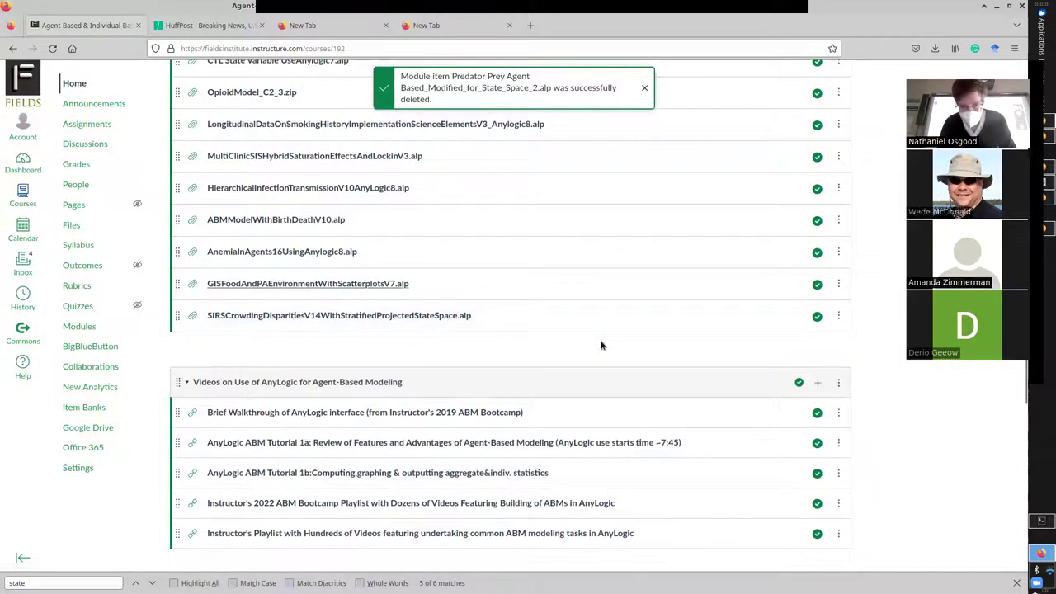
Upload Predator_Prey_Agent_Based_Modified_for_State_Space_v6.alp from its v6 model folder as a file item in the Models for Interactive Use in Class module.
scroll(602, 345, up, 5)
scroll(601, 345, up, 5)
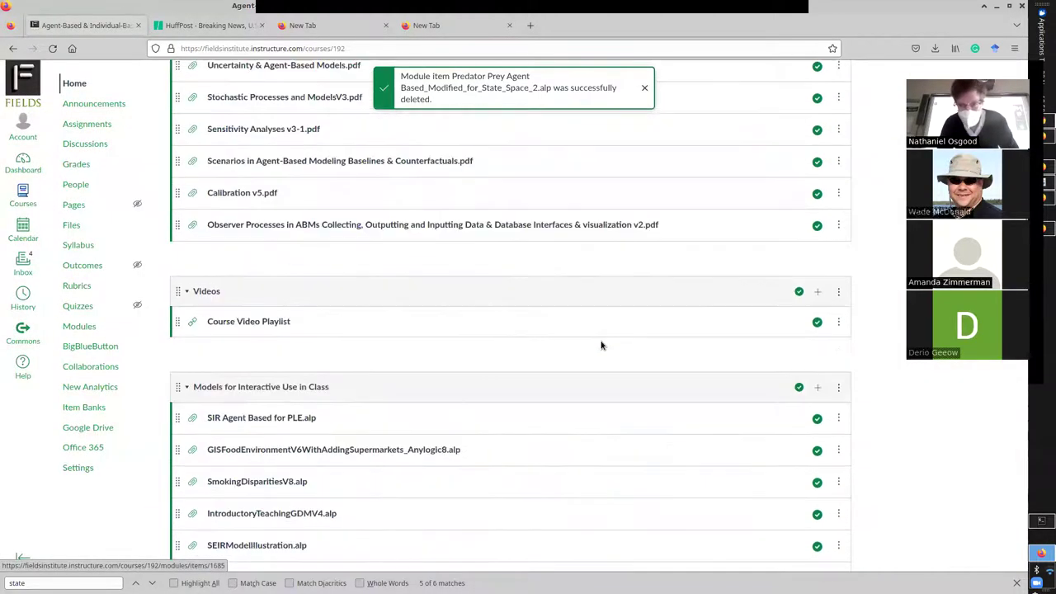
click(818, 386)
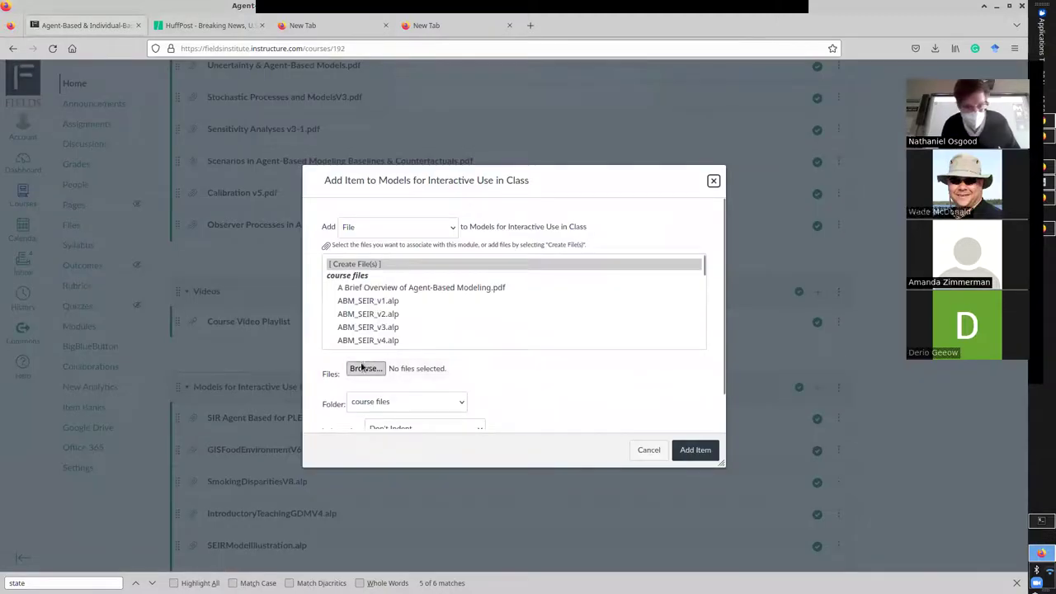
click(364, 368)
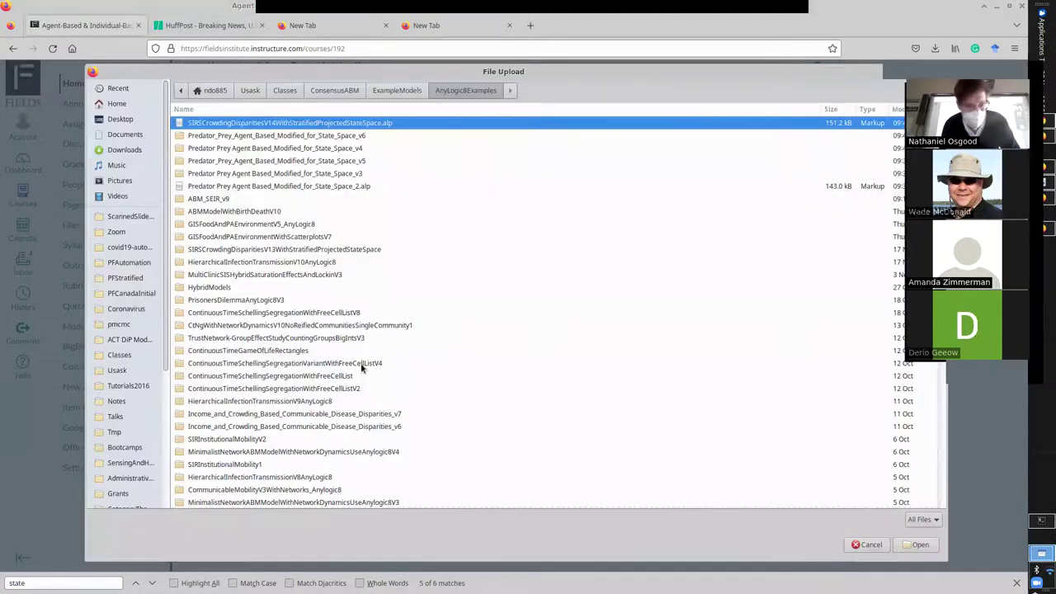
double_click(303, 137)
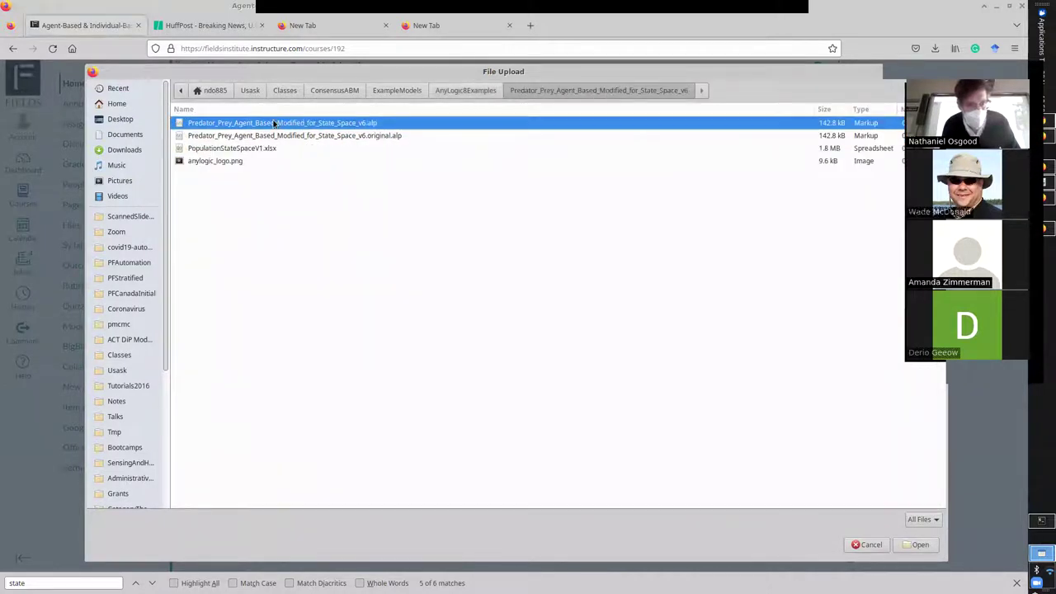
double_click(274, 123)
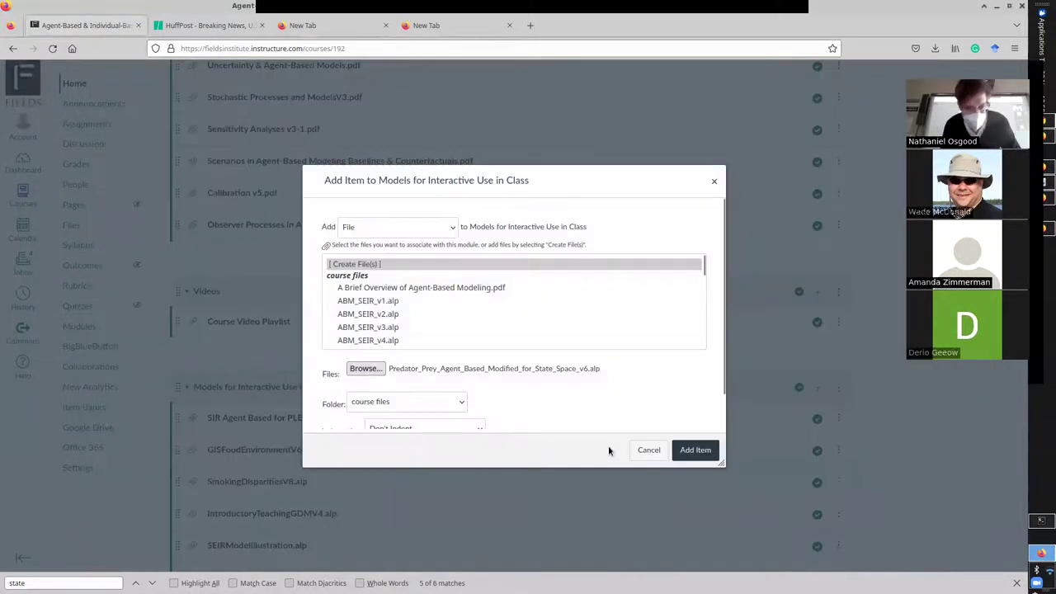
click(697, 456)
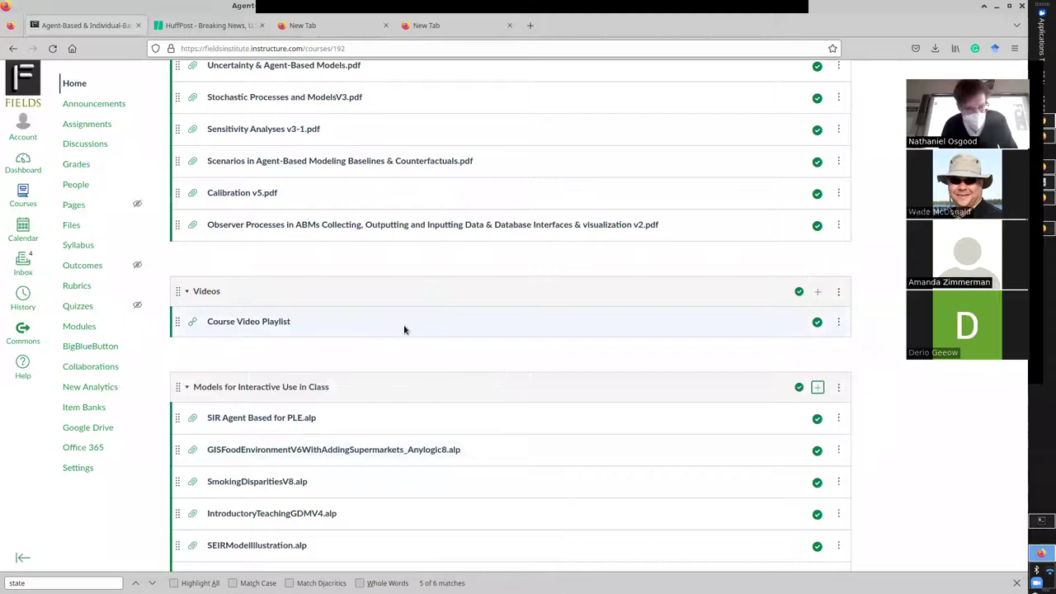
scroll(405, 331, down, 10)
scroll(405, 330, up, 5)
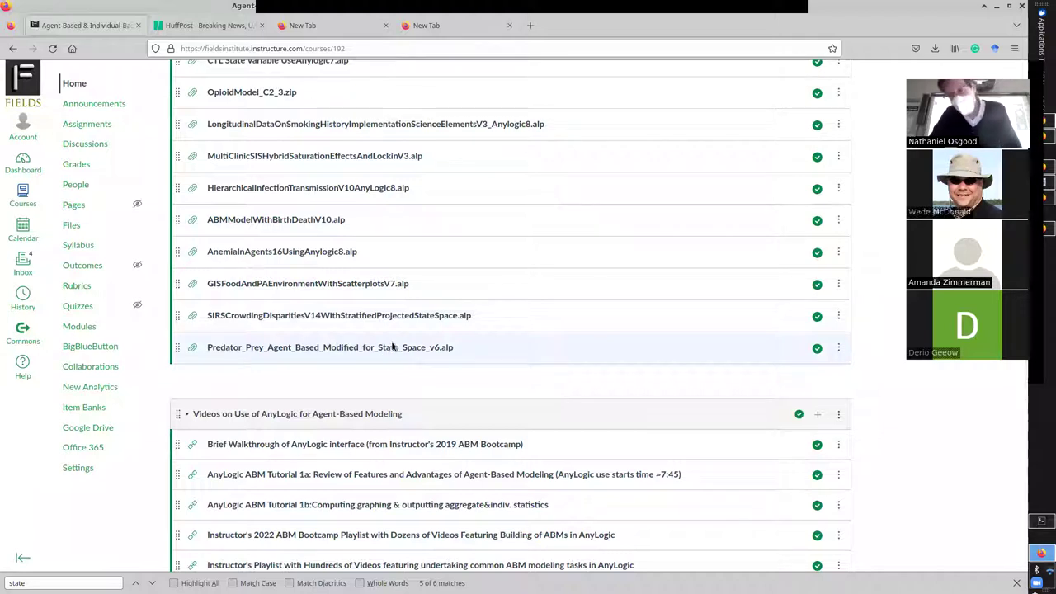
Switch to AnyLogic and open the recent model SIRSCrowdingDisparitiesV14WithStratifiedProjectedStateSpace.alp.
key(alt+Tab)
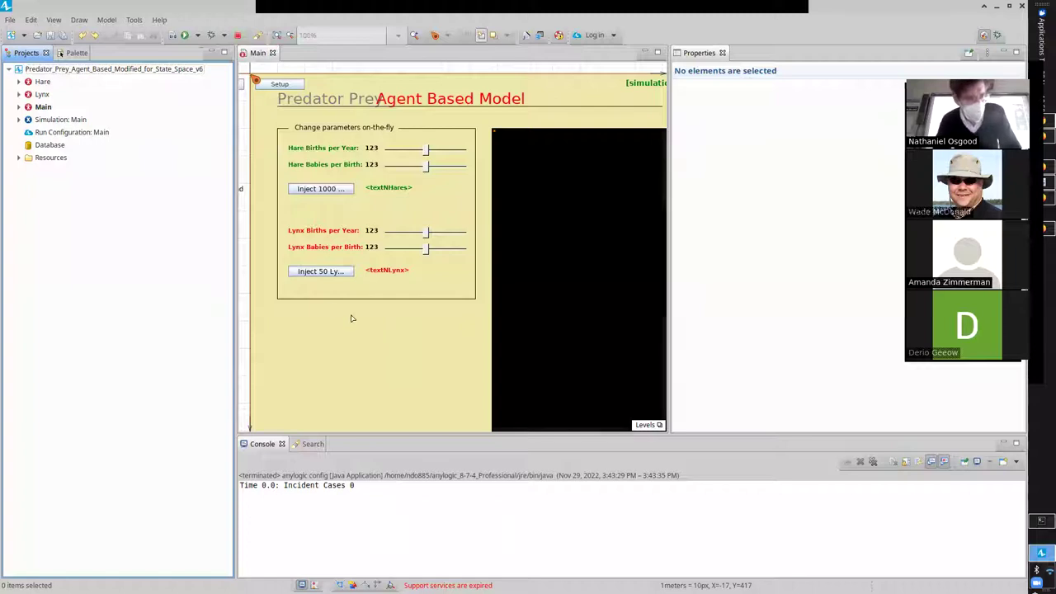
click(9, 20)
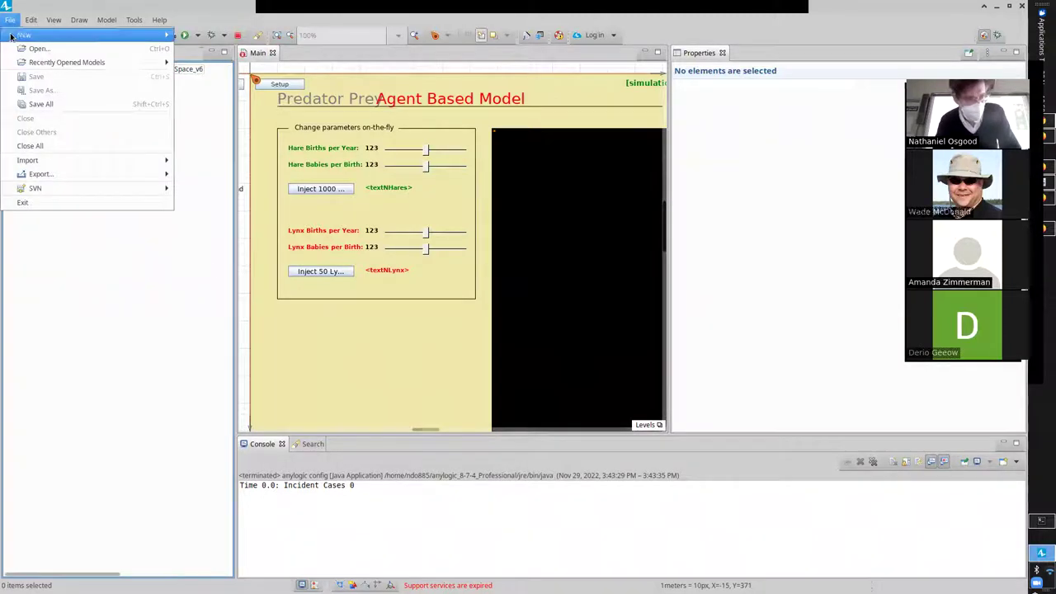
mouse_move(66, 62)
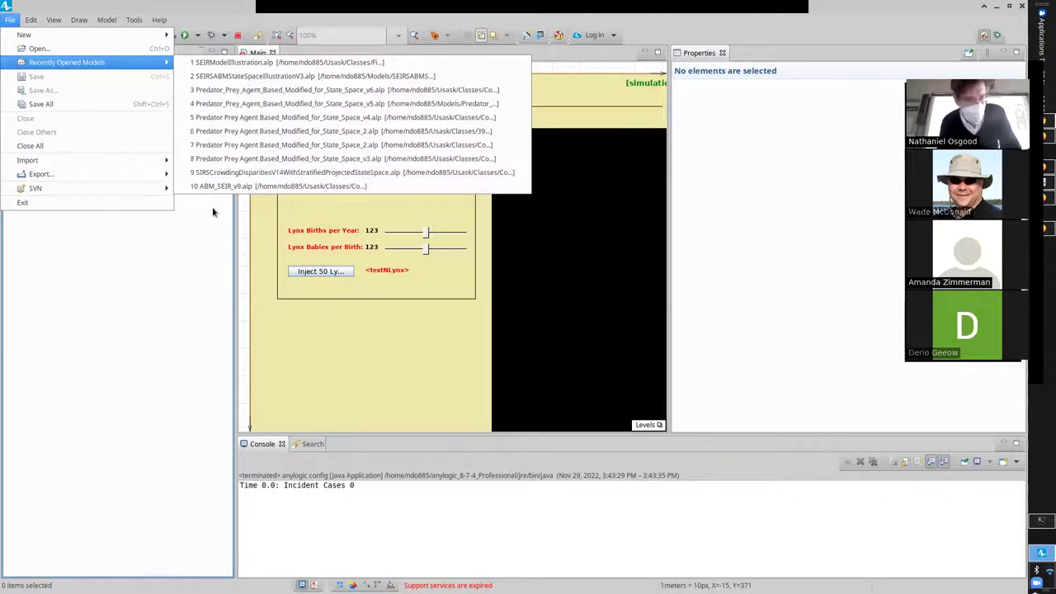
click(236, 172)
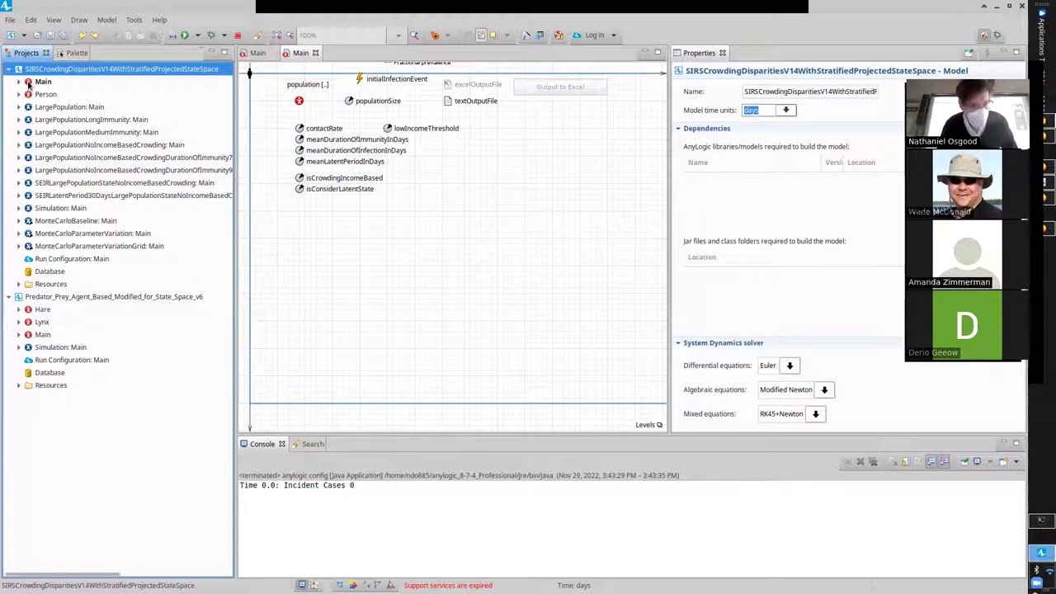
Run the SIRS crowding model's Simulation experiment, view its population network and parameters, and close the run window.
click(52, 213)
right_click(51, 213)
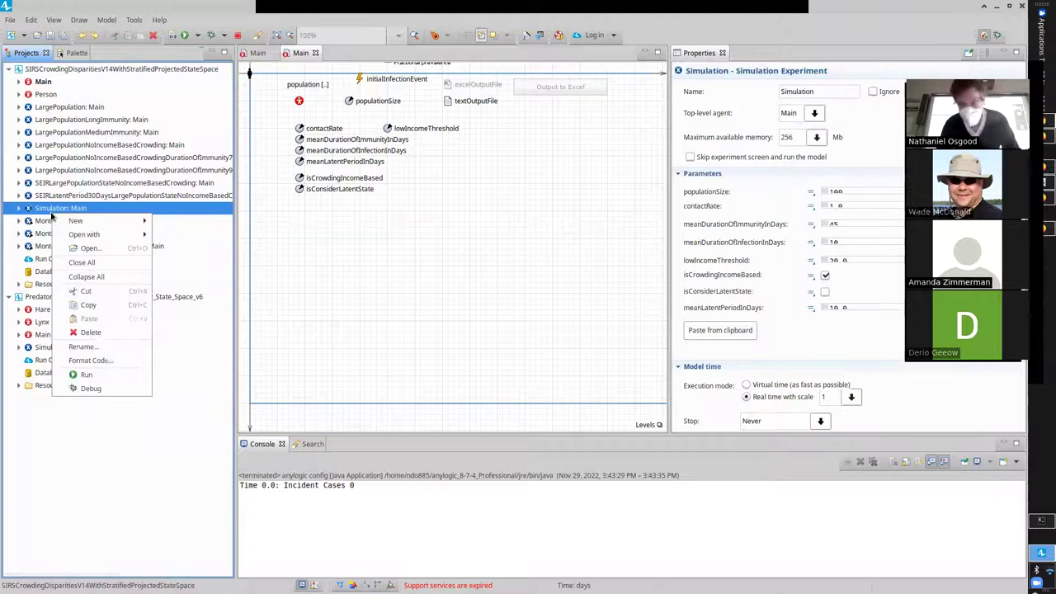
click(81, 373)
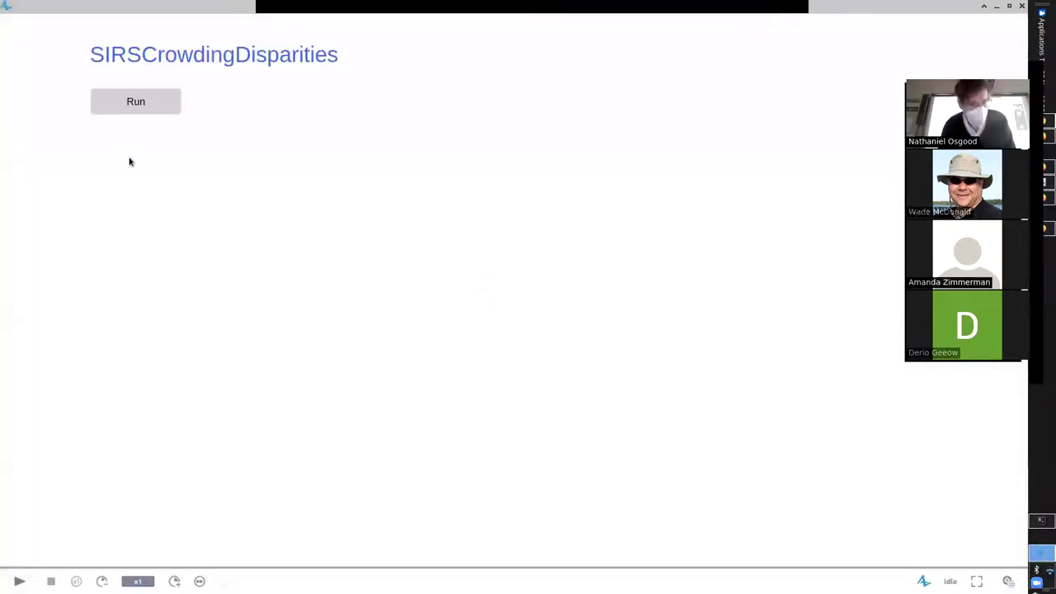
click(112, 101)
drag(236, 212, 245, 364)
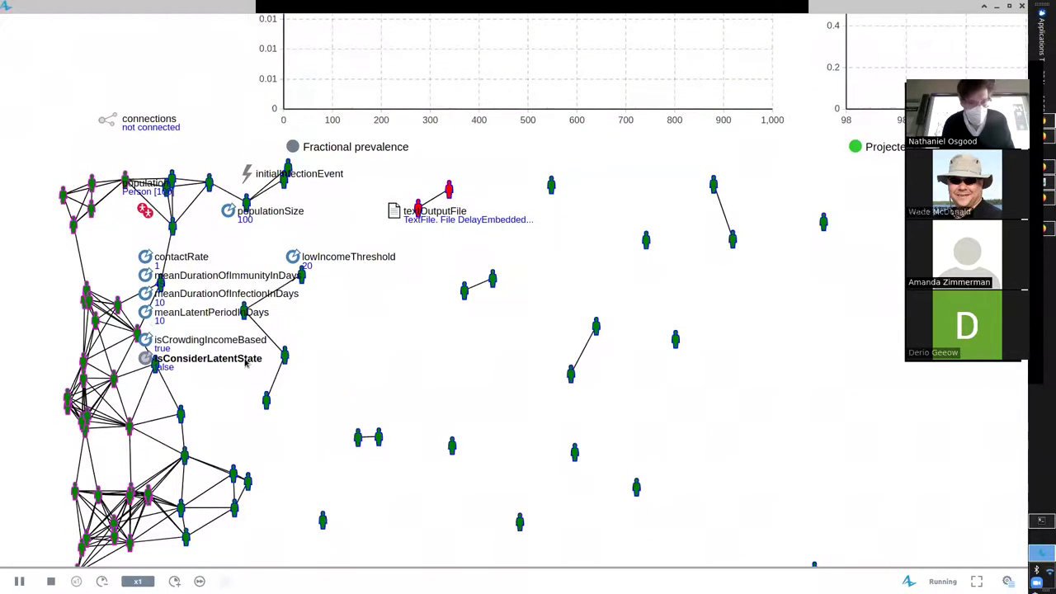
key(alt+F4)
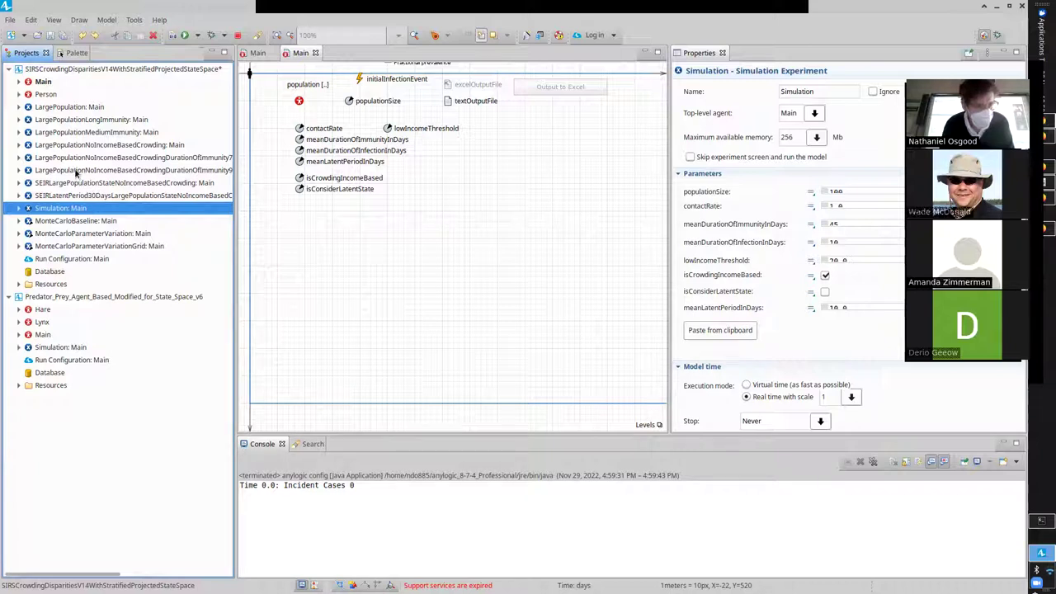
Run the LargePopulation experiment at x25 speed, examine its incident case and fractional prevalence charts, and stop the run.
right_click(67, 106)
click(101, 272)
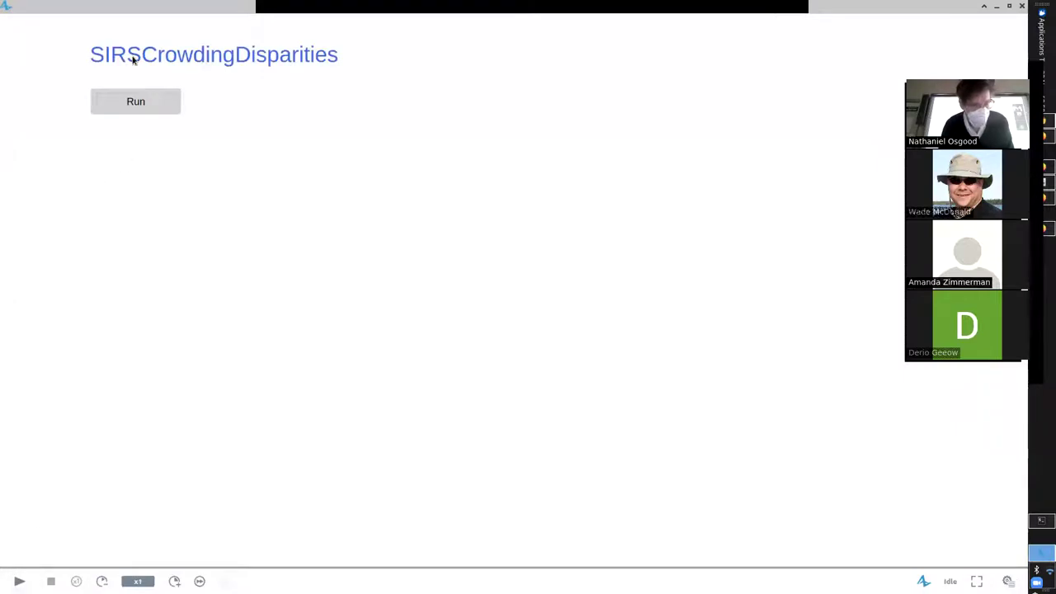
click(134, 100)
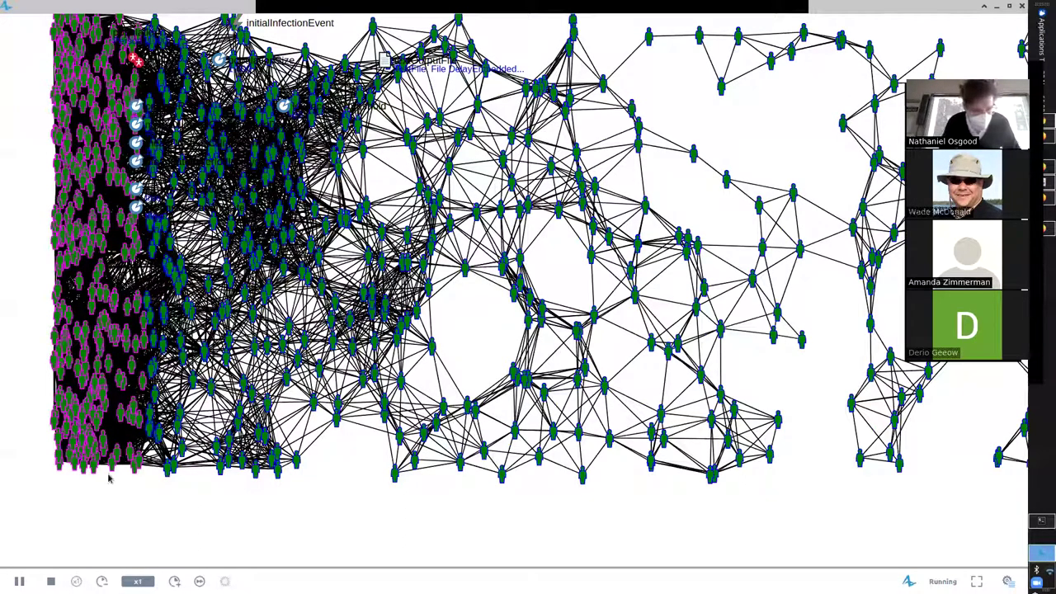
click(174, 581)
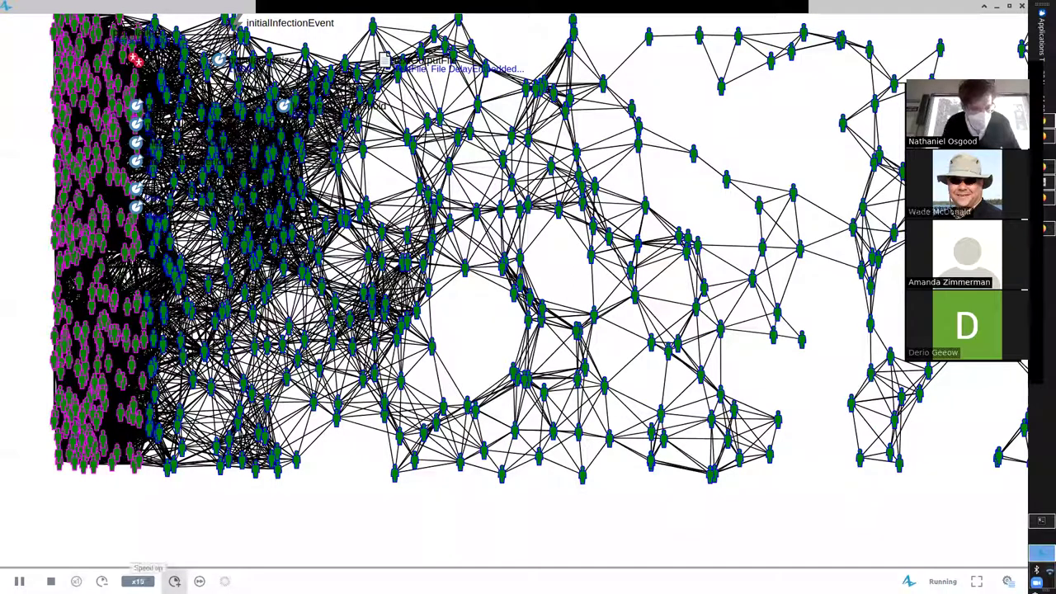
drag(330, 400, 319, 547)
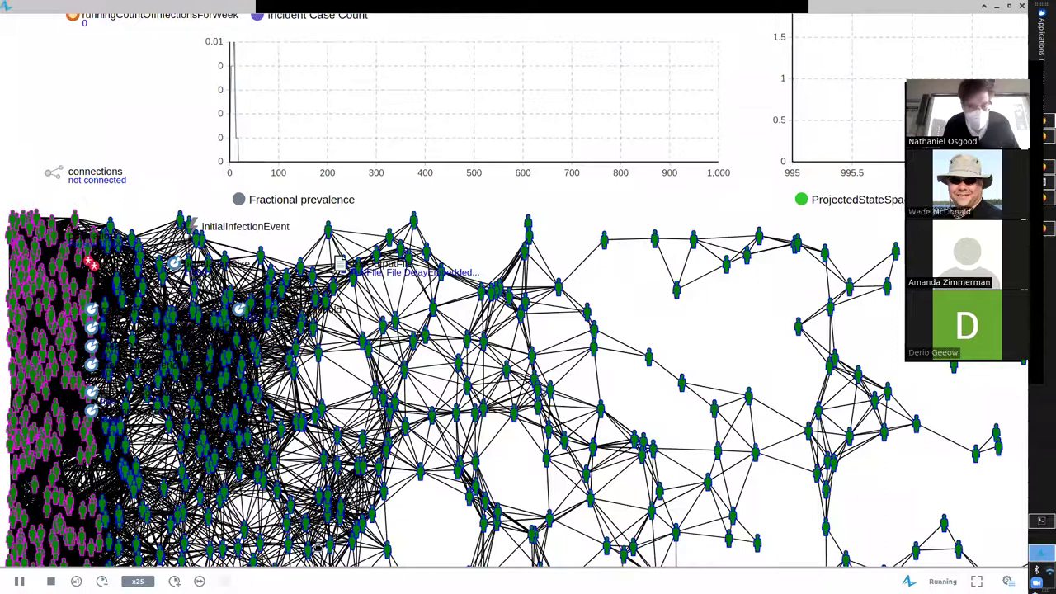
drag(322, 275, 311, 360)
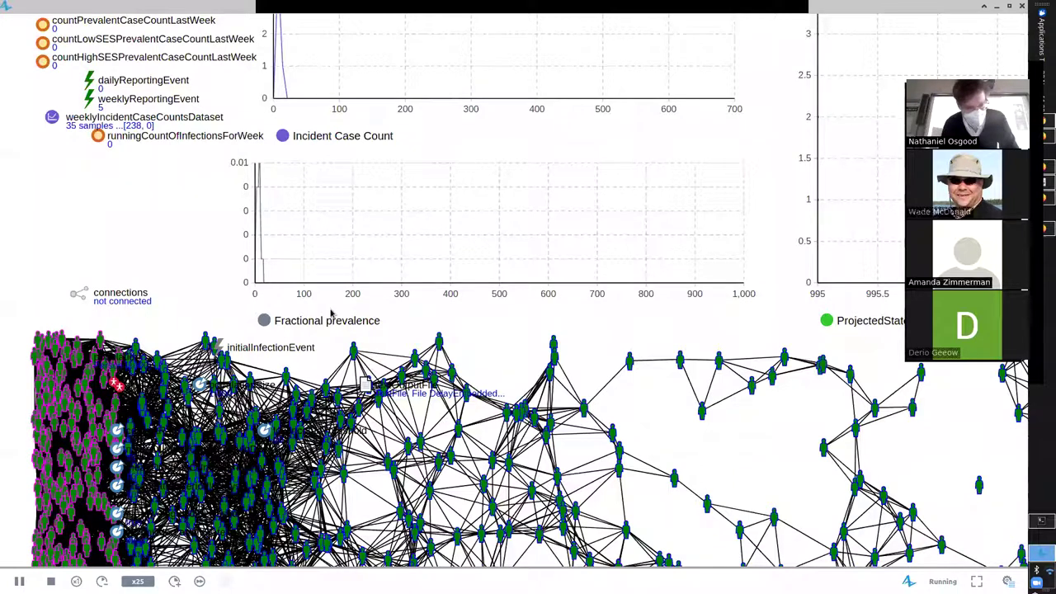
click(50, 581)
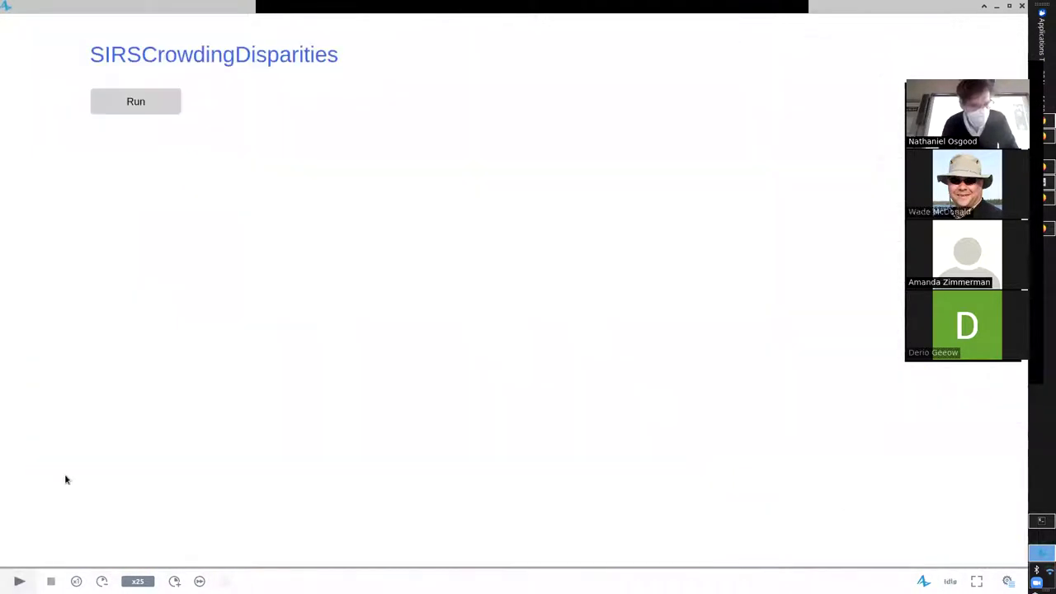
Run the LargePopulation experiment again, follow its population network and case charts as the epidemic develops, and pause the run.
click(112, 102)
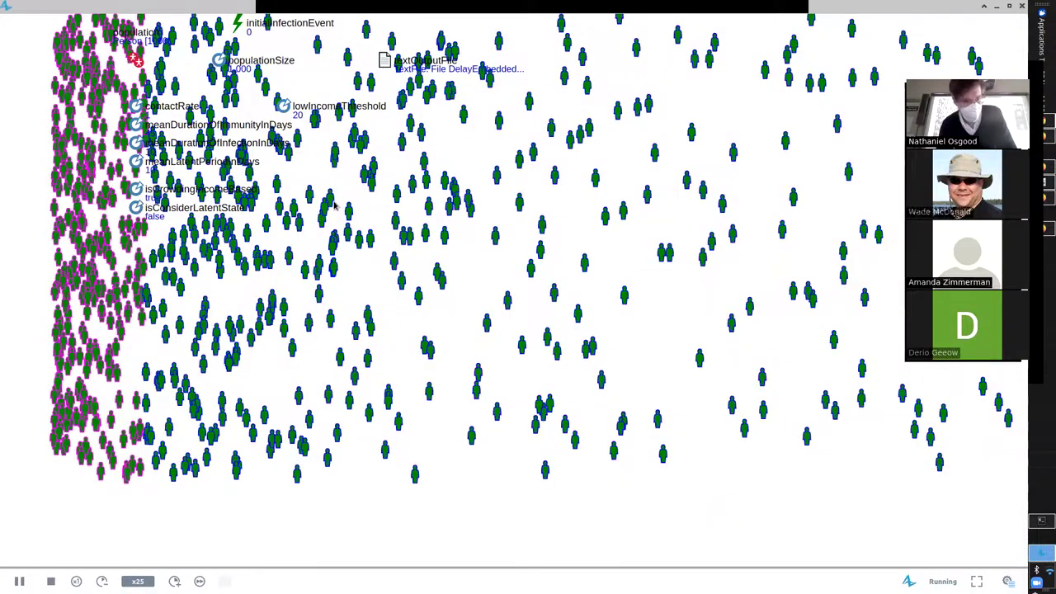
scroll(337, 247, up, 2)
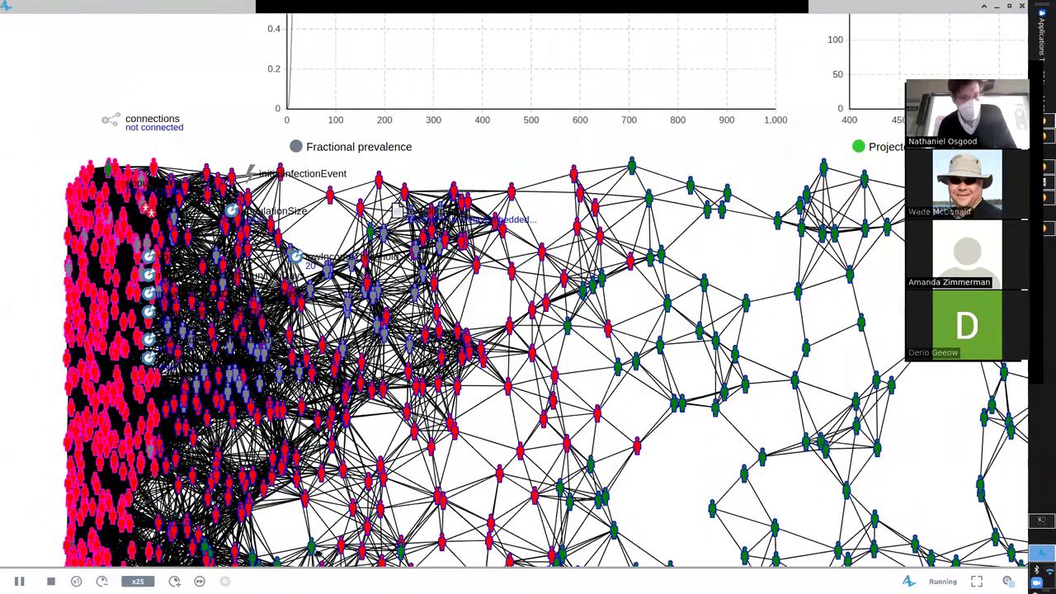
scroll(446, 323, up, 3)
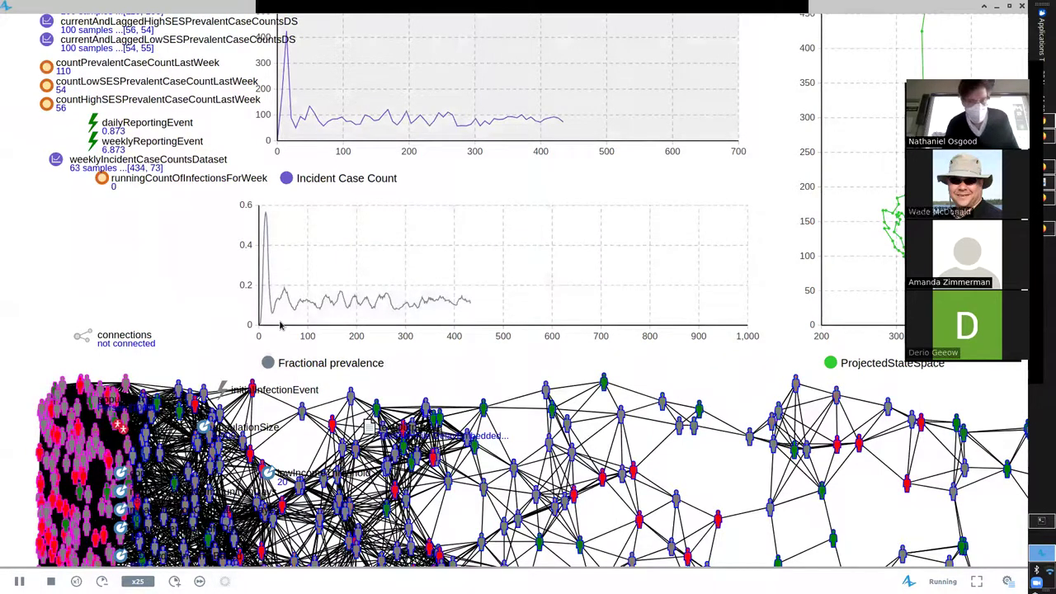
scroll(271, 349, up, 5)
scroll(271, 349, right, 3)
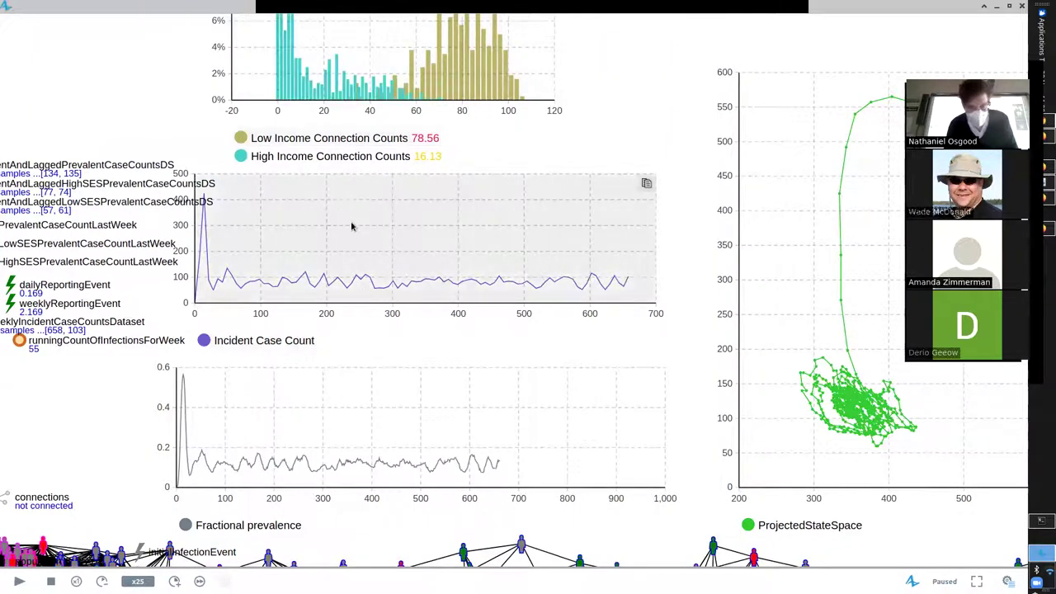
Examine the low- and high-income connection count and personal infection count histograms and the Income vs Personal Infection Count plot.
scroll(356, 372, up, 3)
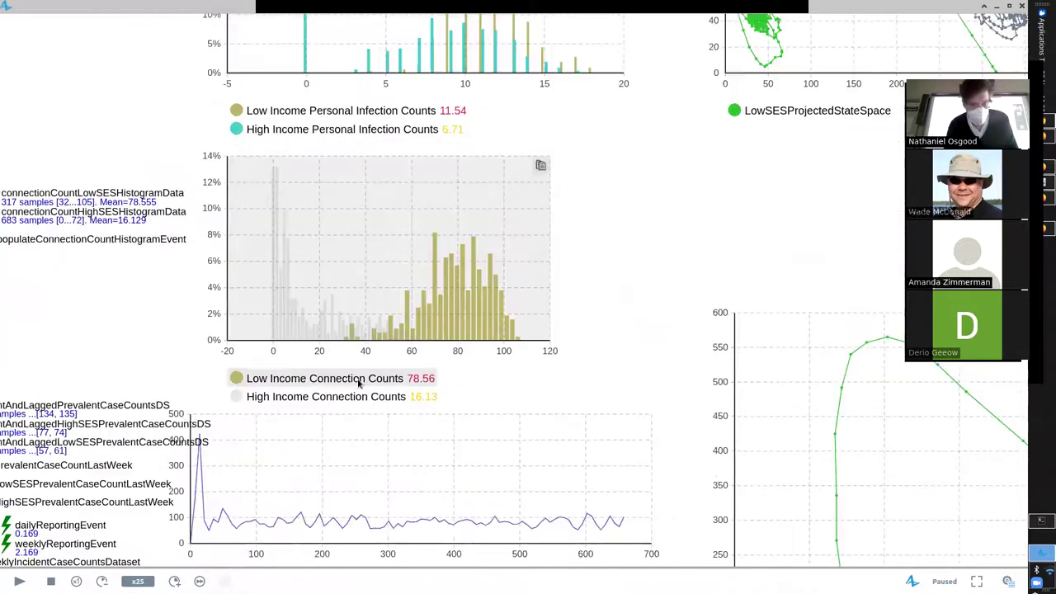
drag(340, 430, 289, 503)
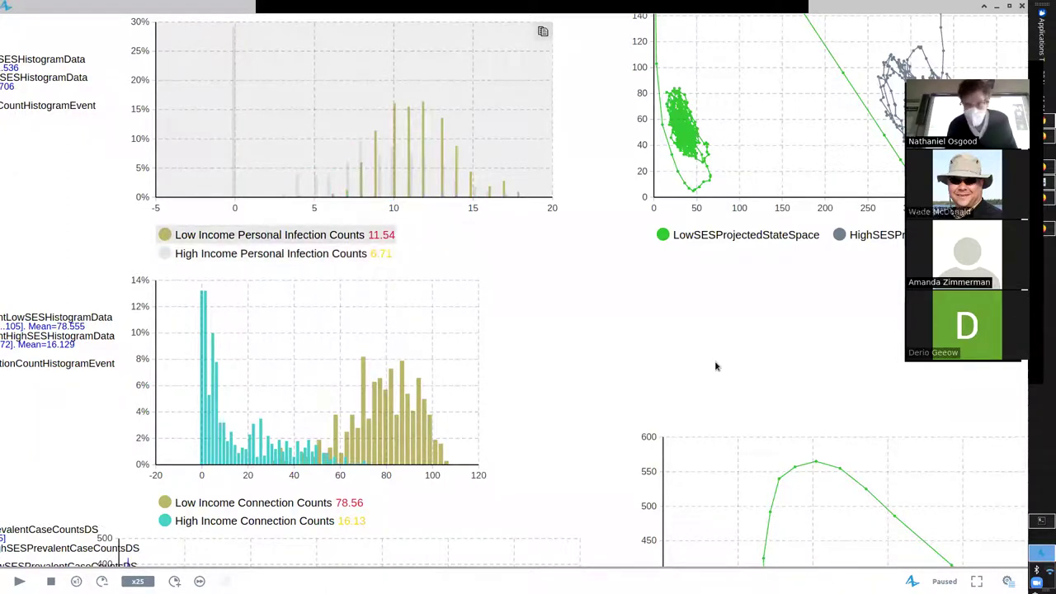
scroll(597, 549, up, 2)
scroll(593, 554, up, 1)
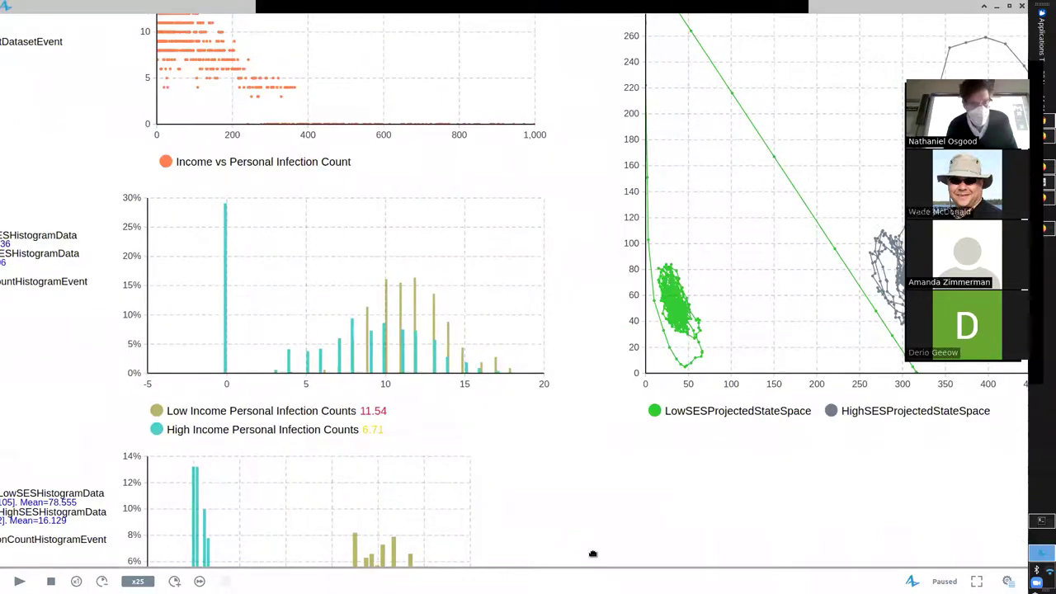
scroll(593, 555, up, 2)
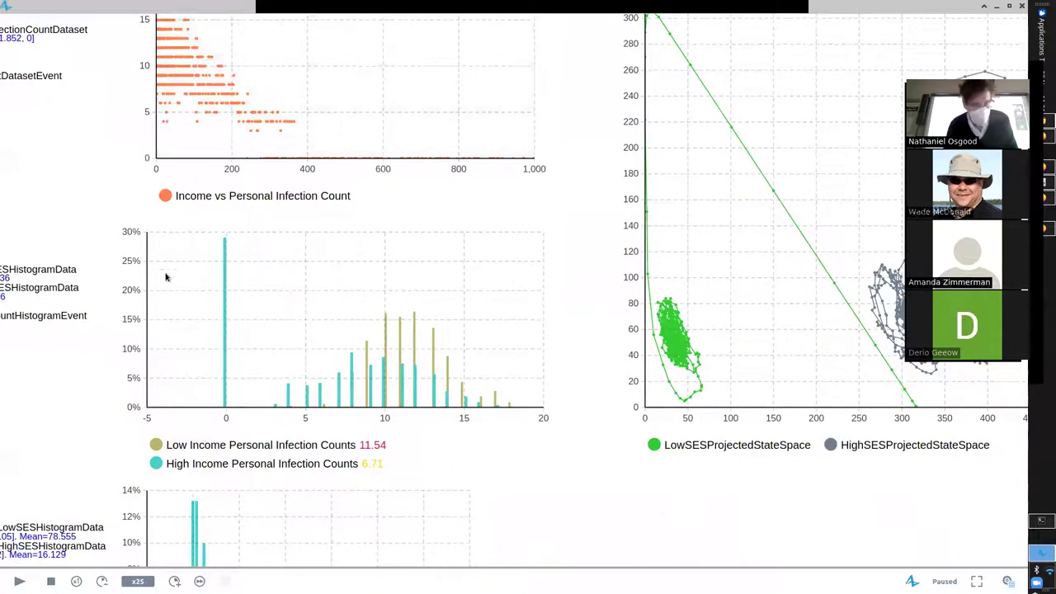
scroll(149, 248, up, 4)
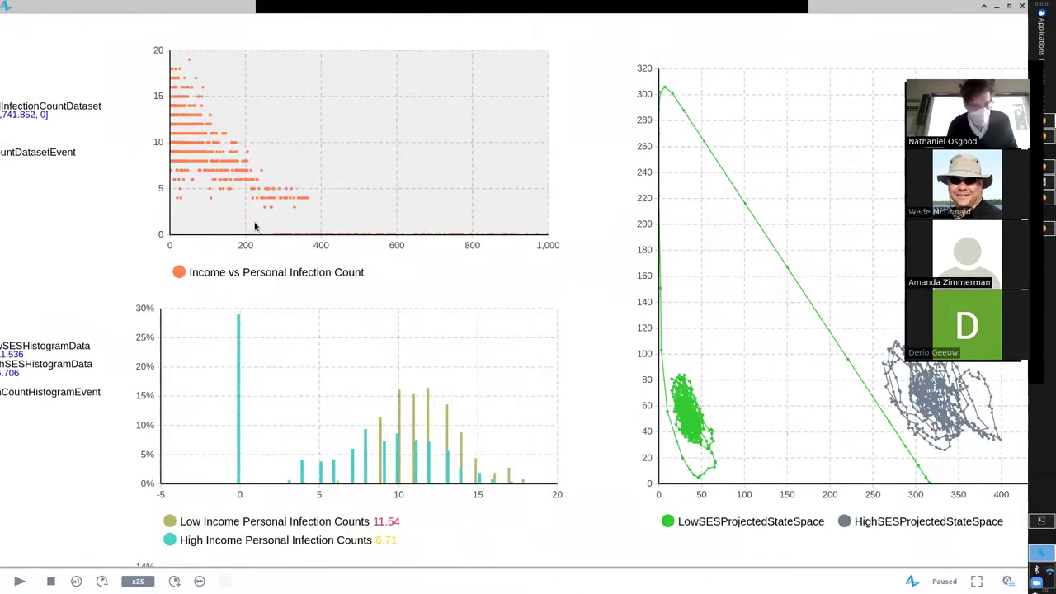
scroll(314, 234, up, 5)
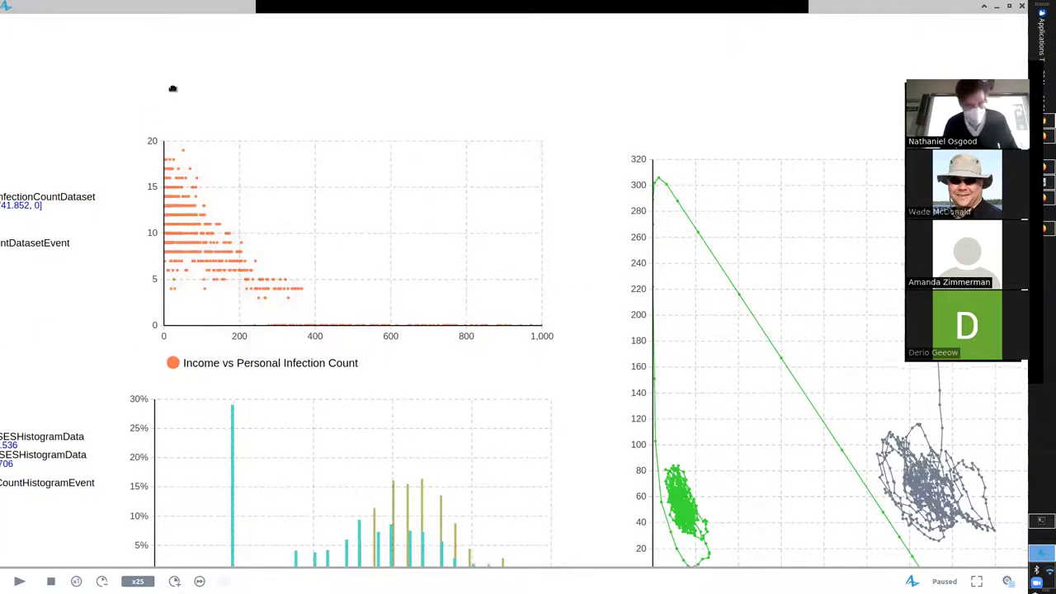
Examine the paused run's Incident Case Count, Fractional prevalence and ProjectedStateSpace charts together with the population network.
scroll(159, 454, down, 10)
scroll(130, 394, down, 6)
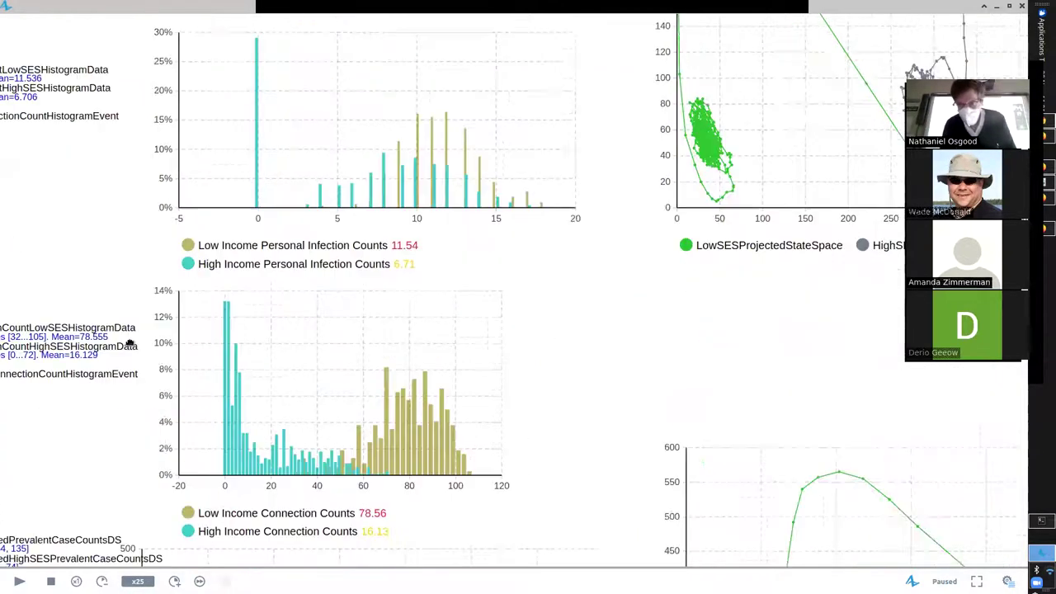
scroll(161, 177, down, 10)
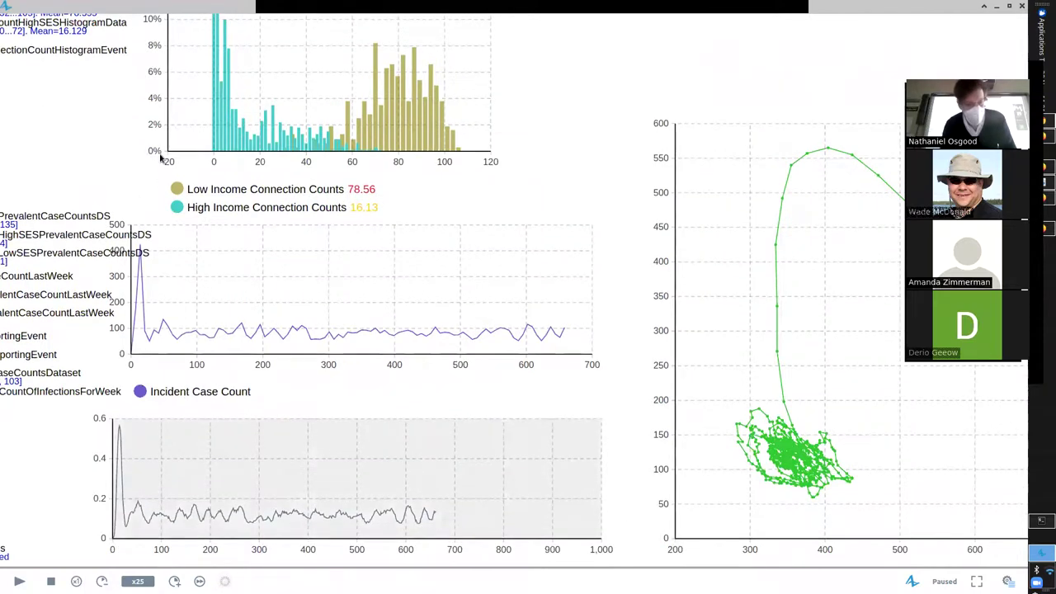
scroll(190, 118, down, 5)
scroll(190, 117, down, 7)
scroll(266, 118, left, 7)
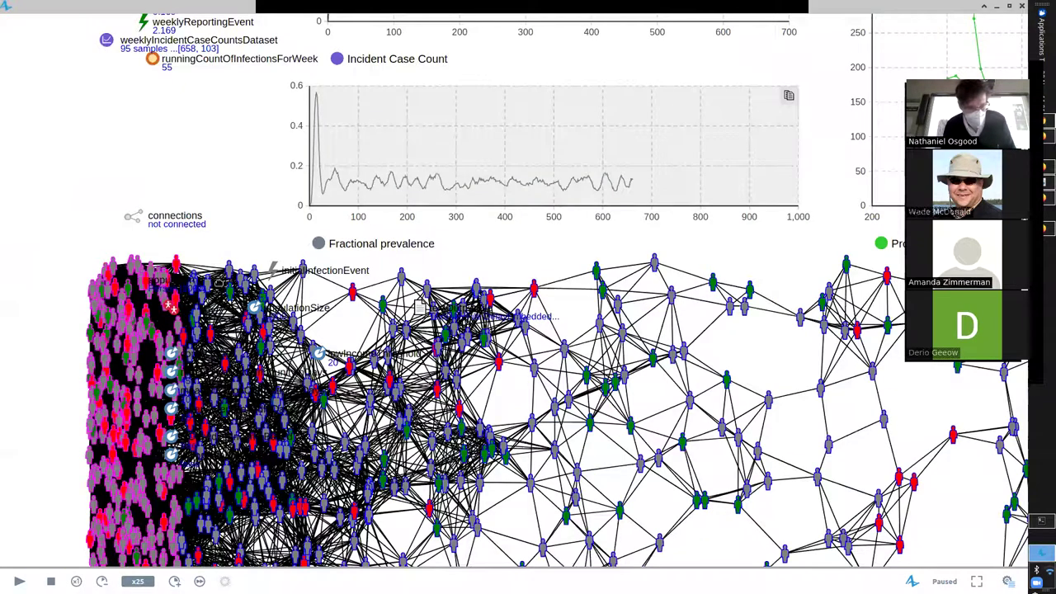
drag(233, 79, 156, 436)
scroll(149, 329, down, 3)
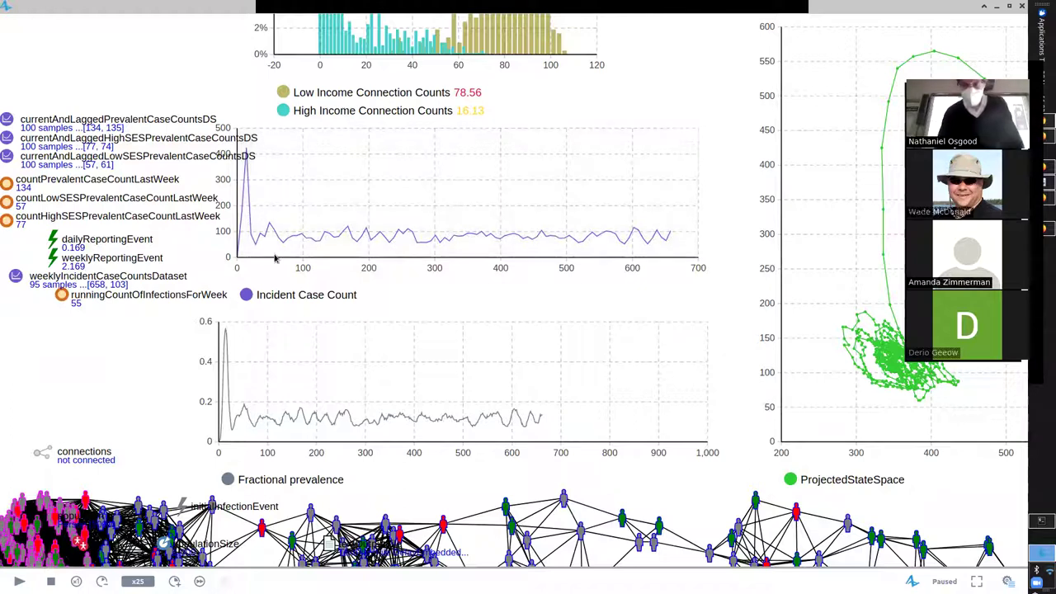
drag(271, 259, 170, 385)
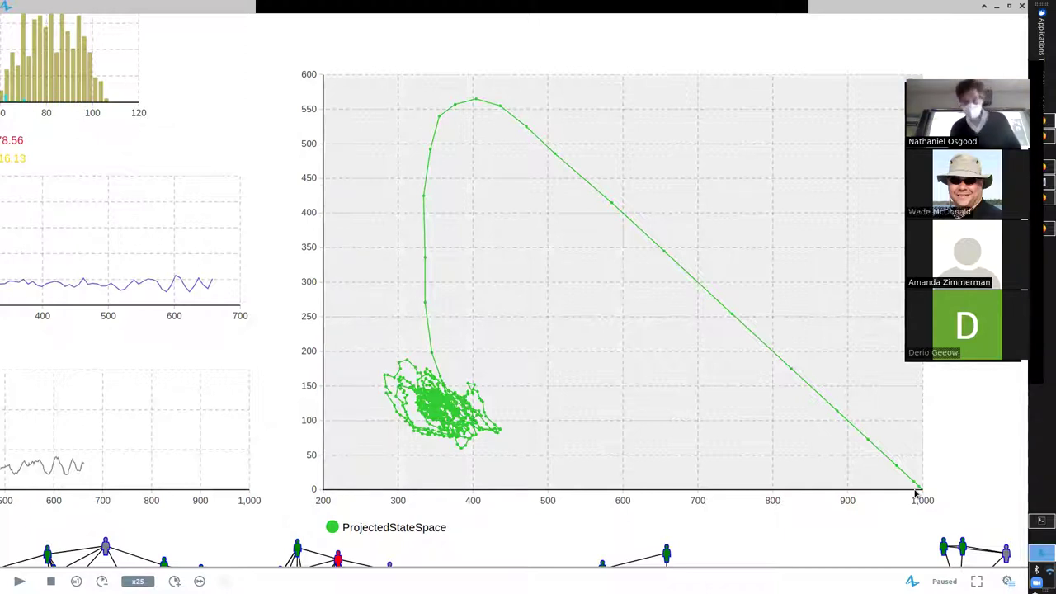
Switch to the model editor, open dailyReportingEvent under Main's Events, and widen its properties to read the action code.
key(alt+Tab)
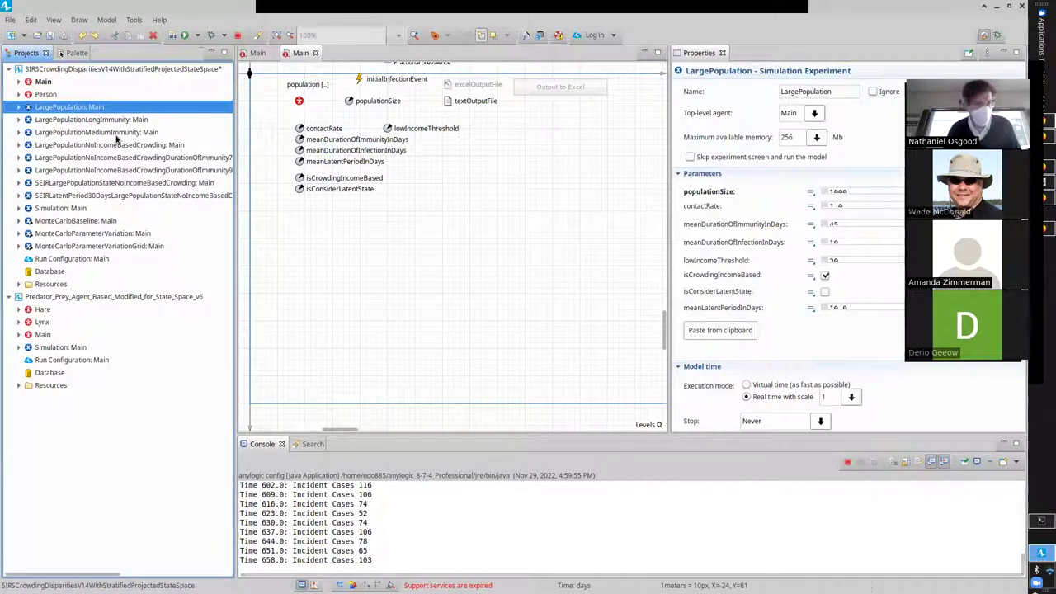
click(18, 82)
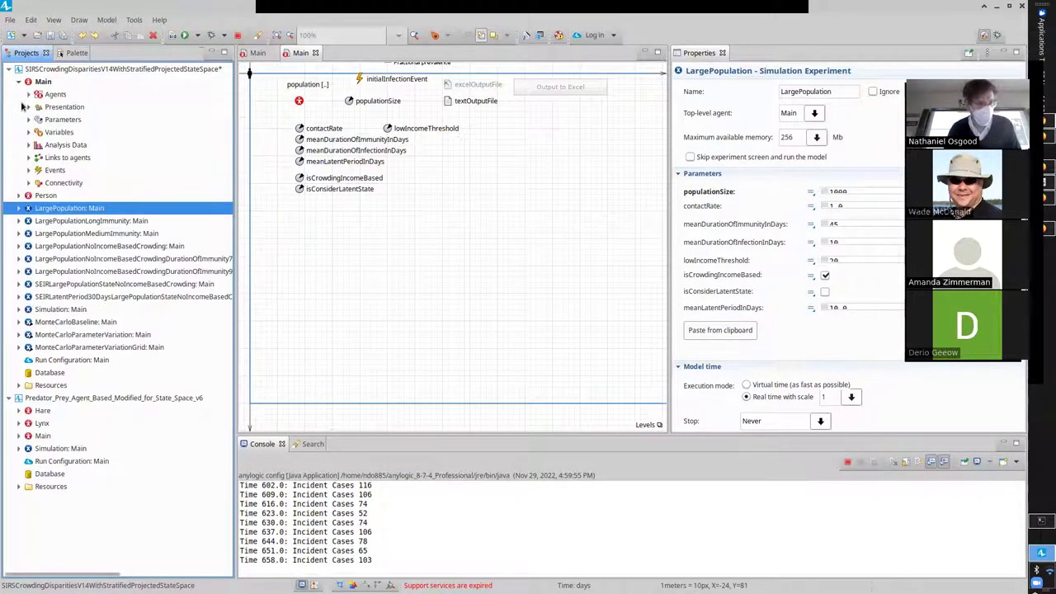
click(29, 171)
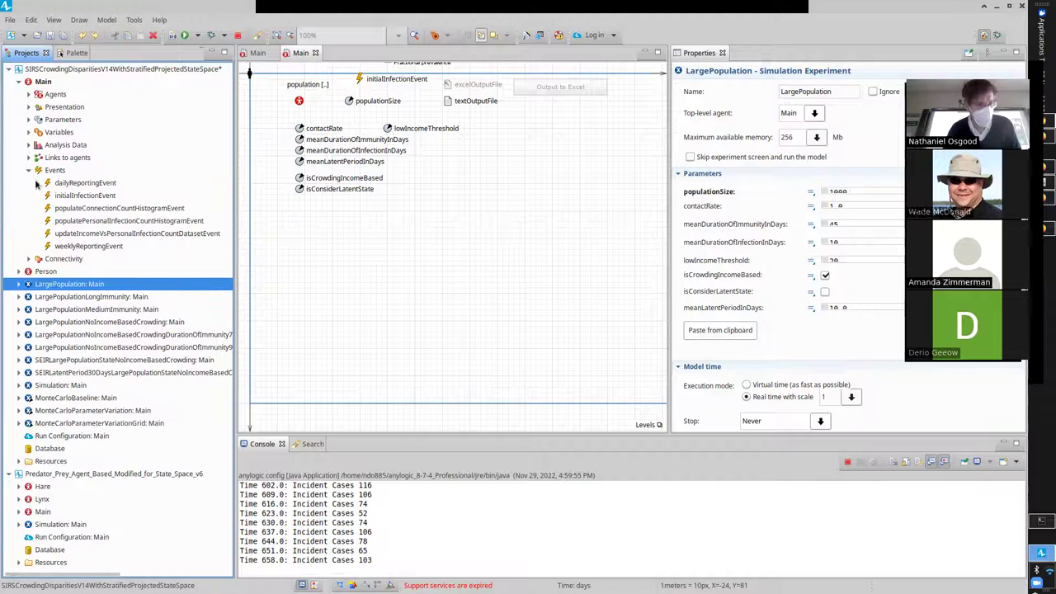
click(80, 184)
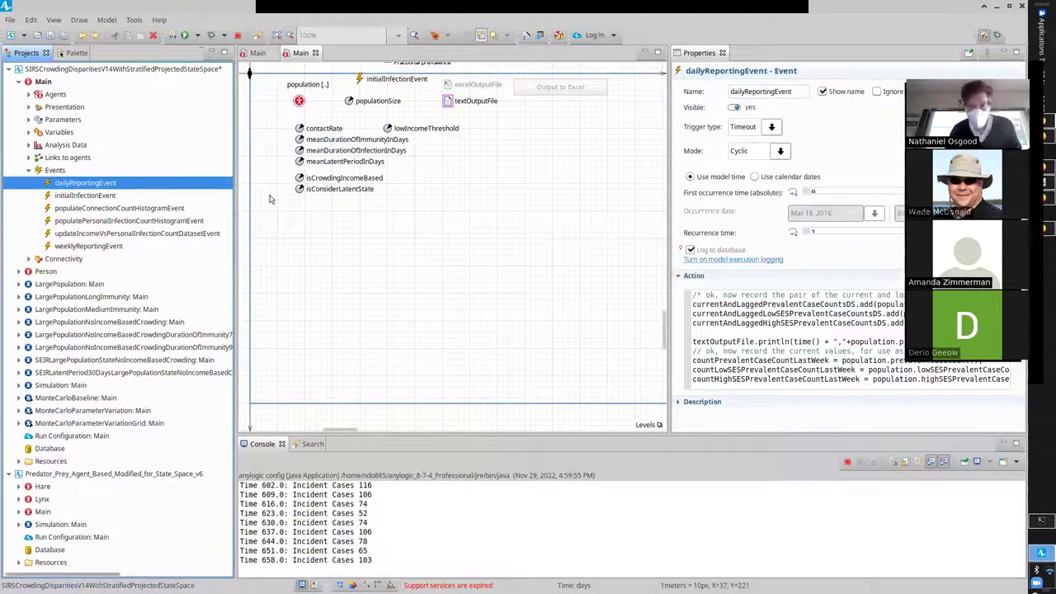
drag(669, 192, 317, 219)
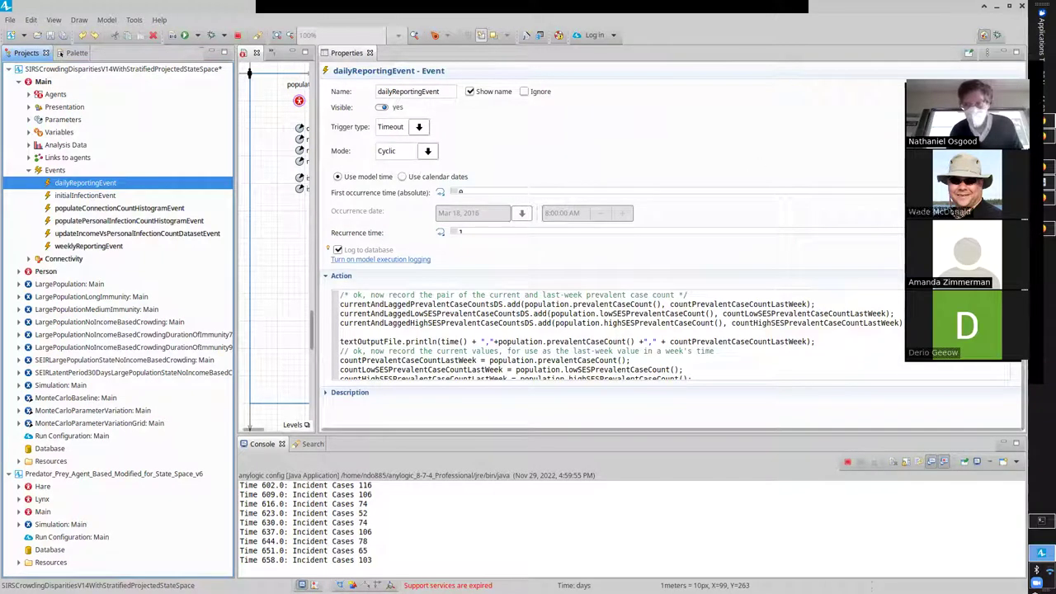
Return to the paused run and compare the ProjectedStateSpace plot with the incident case and fractional prevalence charts.
key(alt+Tab)
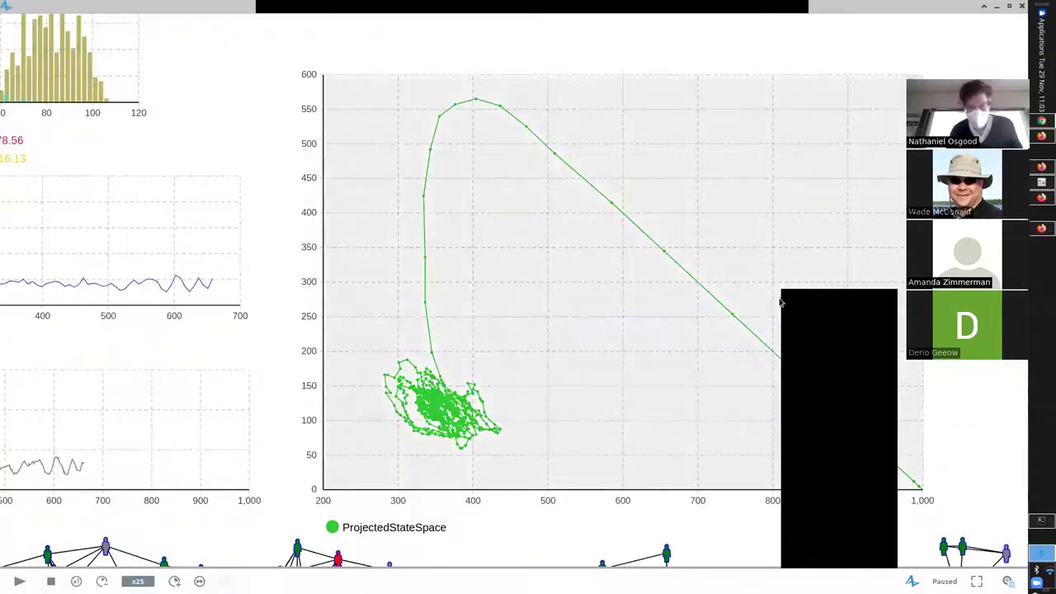
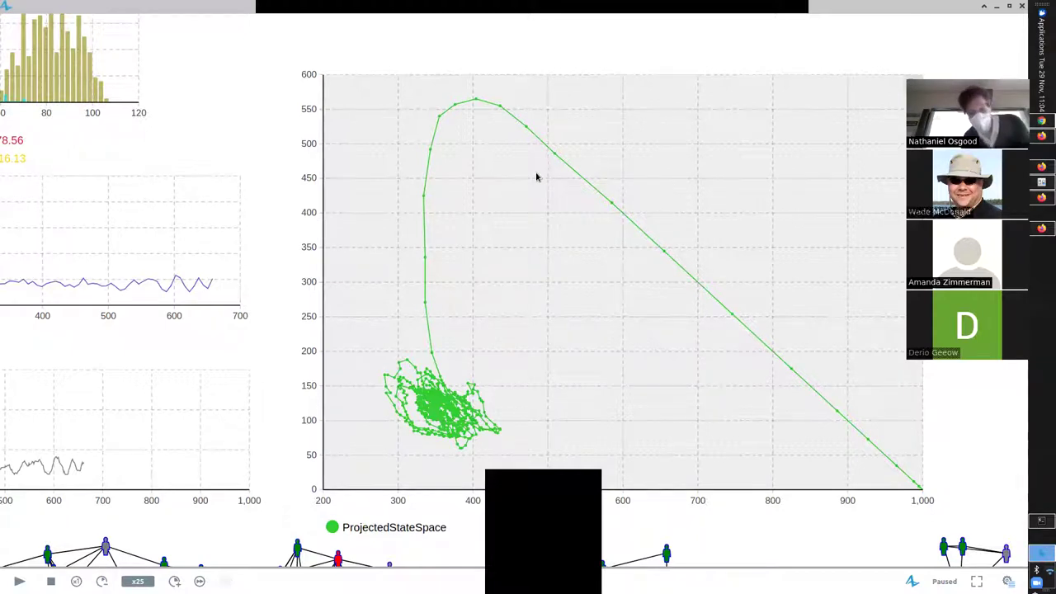
drag(87, 320, 360, 306)
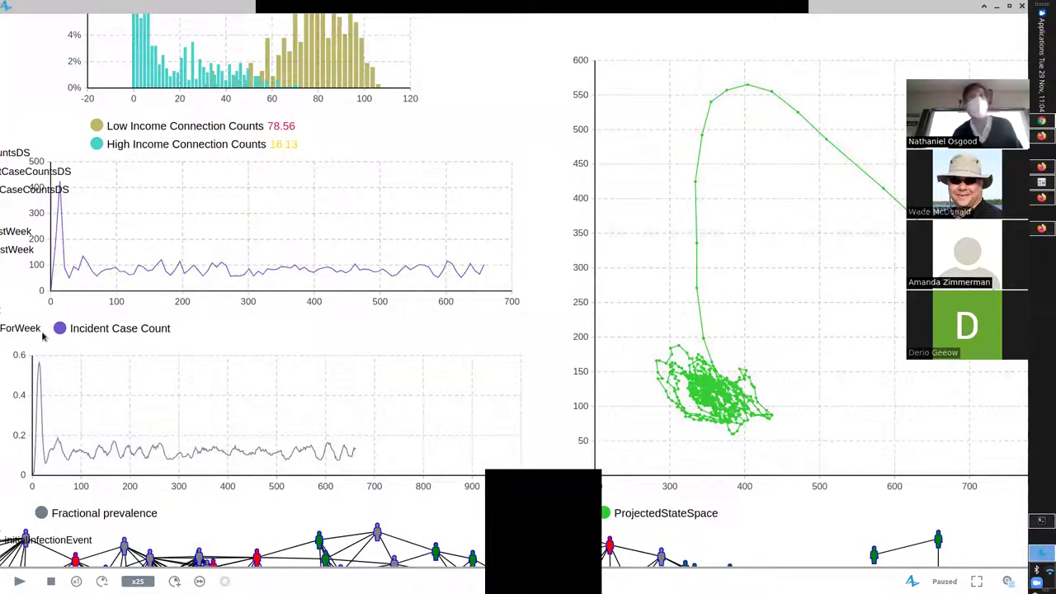
drag(321, 200, 260, 198)
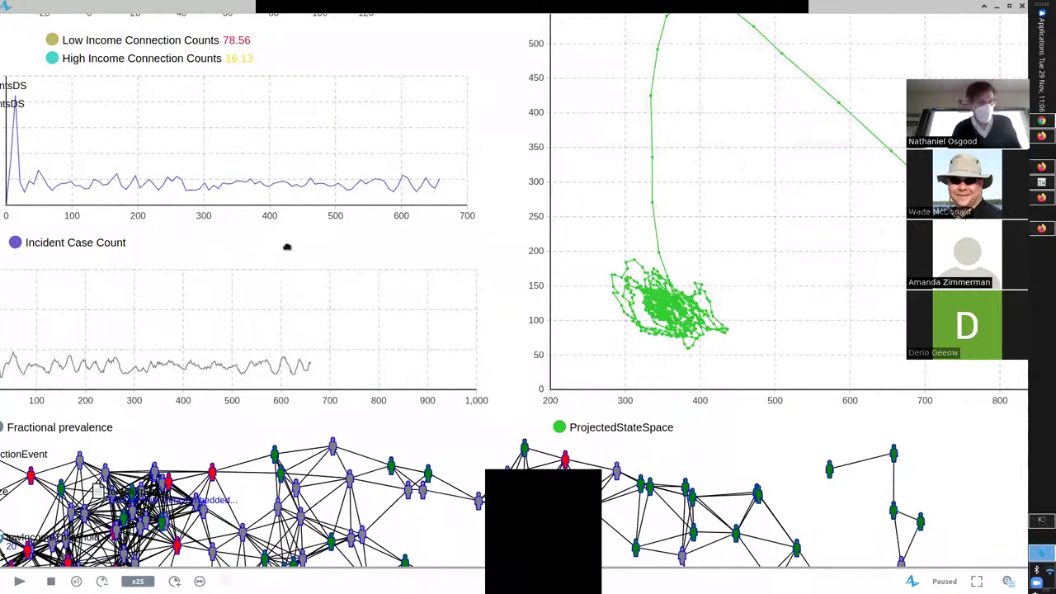
scroll(286, 243, left, 3)
scroll(286, 243, up, 1)
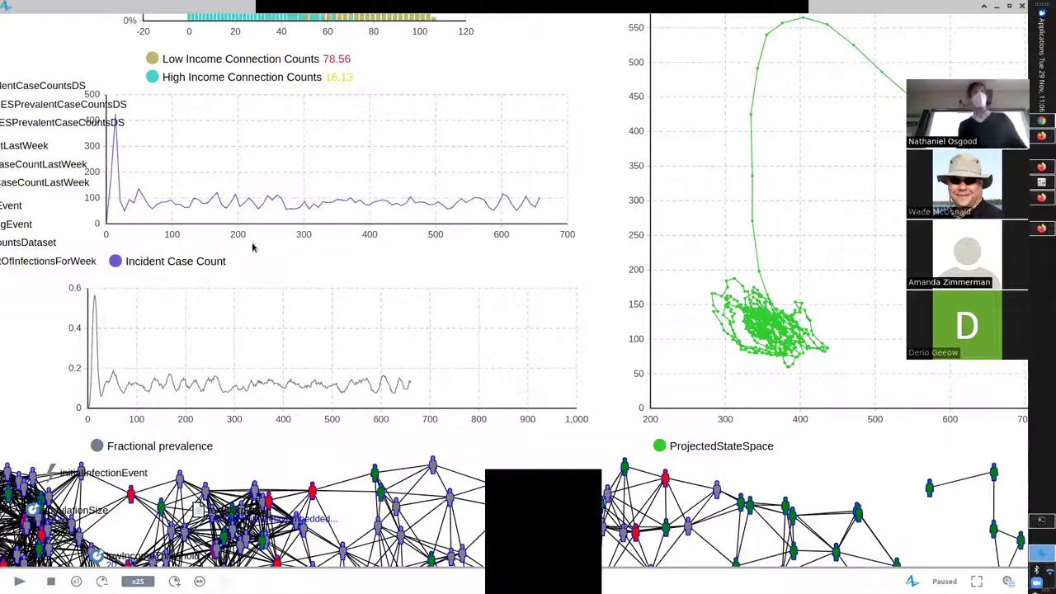
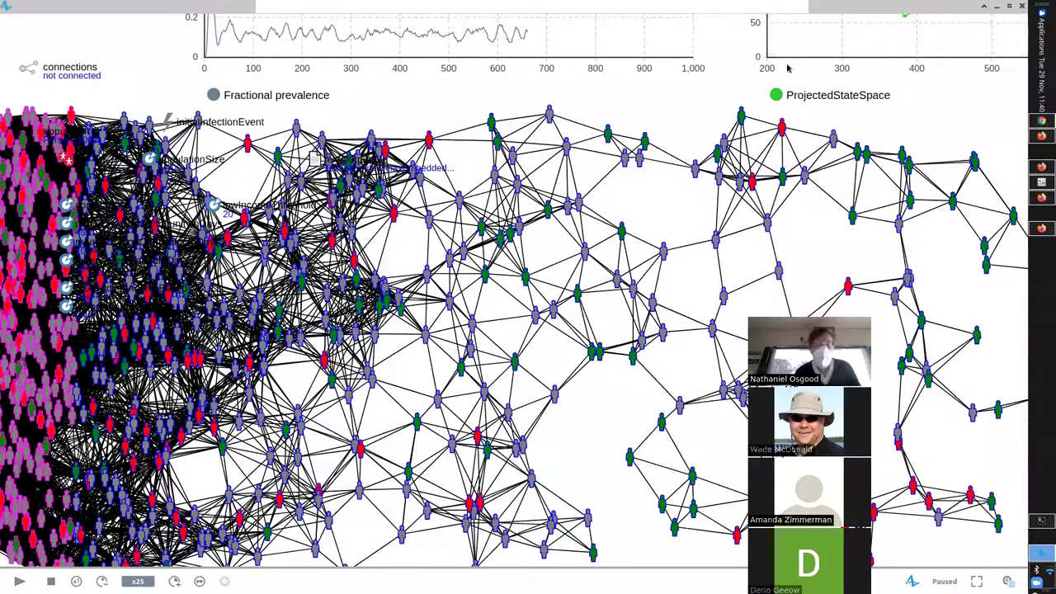
drag(799, 75, 490, 403)
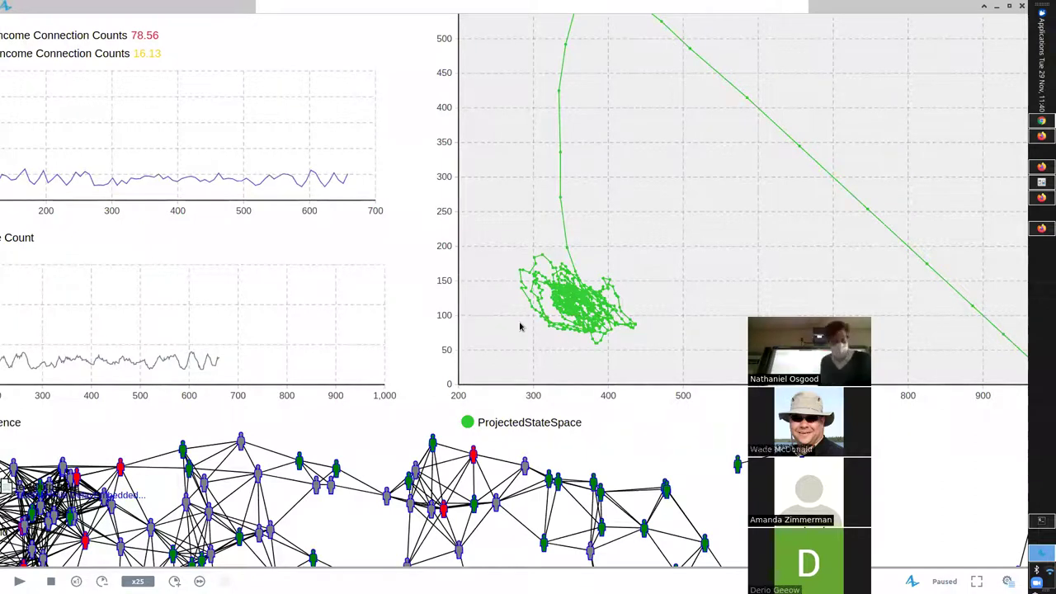
Show the presentation slide with the 3D state space trajectory, and return to the run to compare it with ProjectedStateSpace.
key(alt+Tab)
key(shift+alt+Tab)
key(Right)
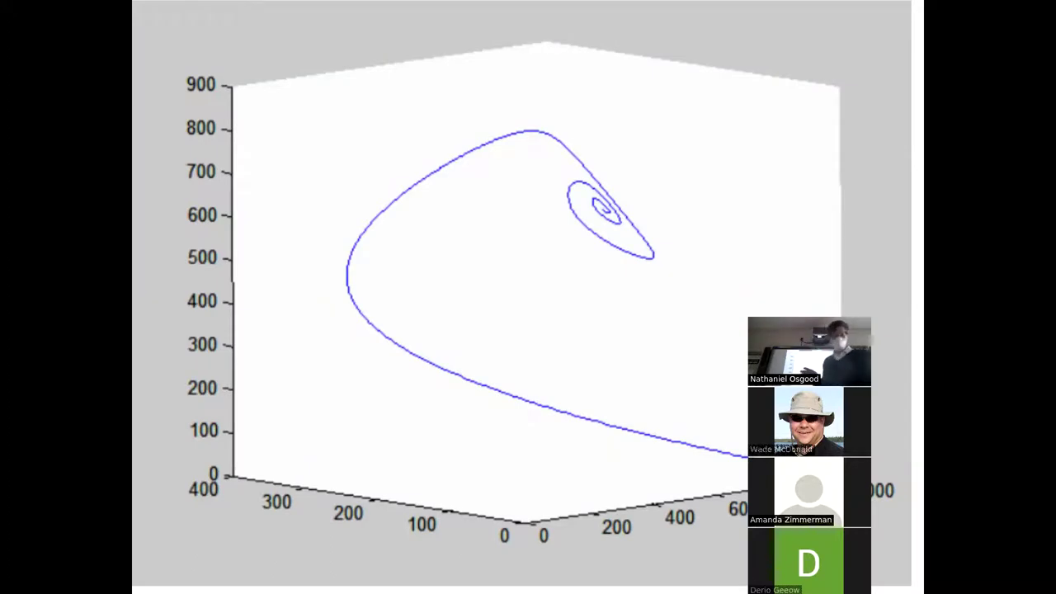
key(alt+Tab)
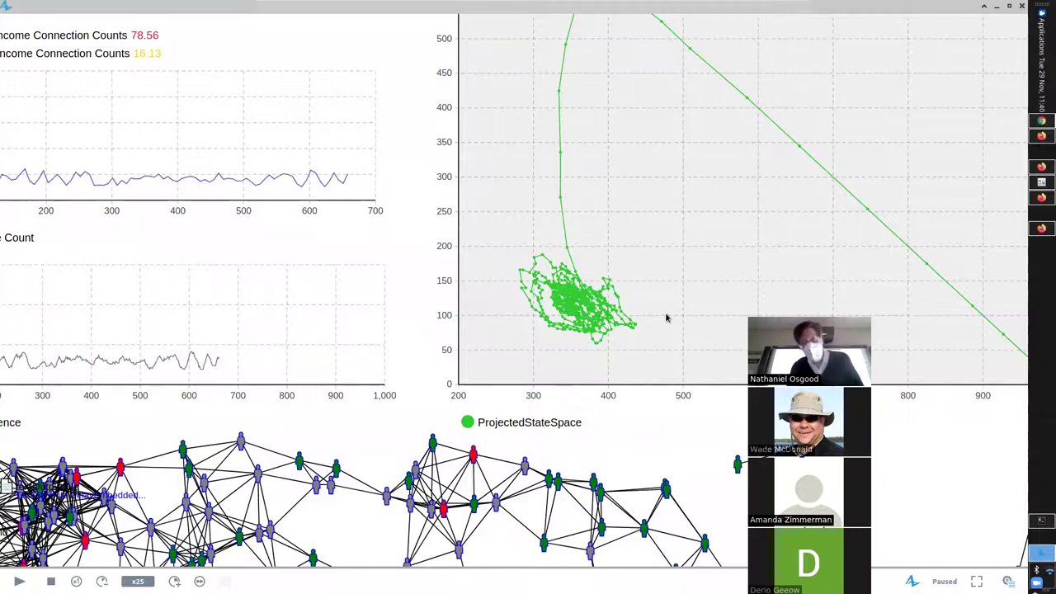
scroll(570, 302, left, 4)
scroll(571, 302, up, 1)
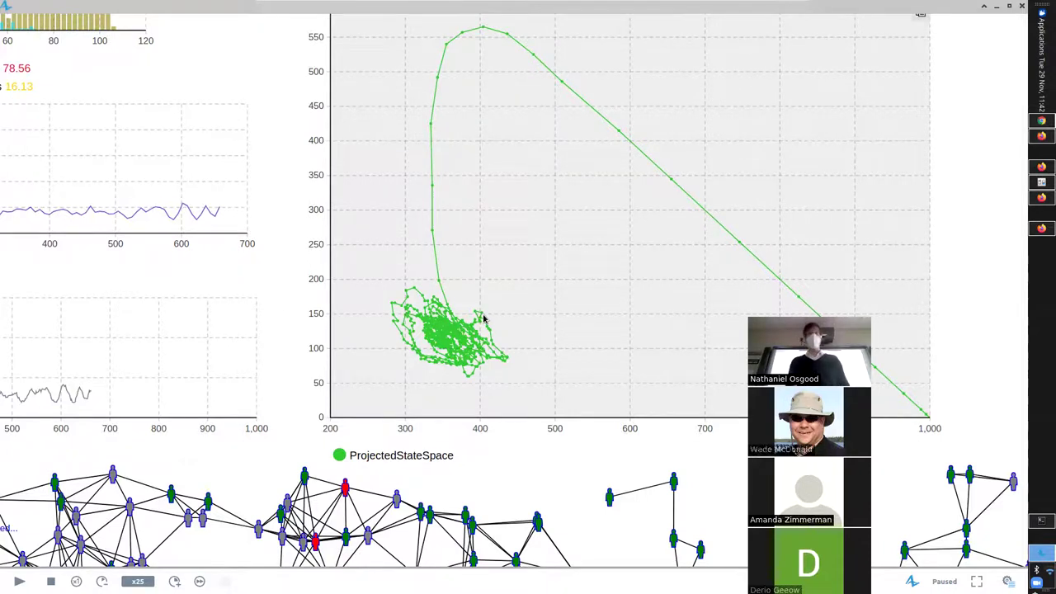
Switch to RStudio with the delayed analysis script that calls embeddedPhasePlot on the Quebec, Ontario and Saskatchewan data.
key(alt+Tab)
key(alt+Tab)
key(alt+Tab)
key(alt+Tab)
key(alt+Tab)
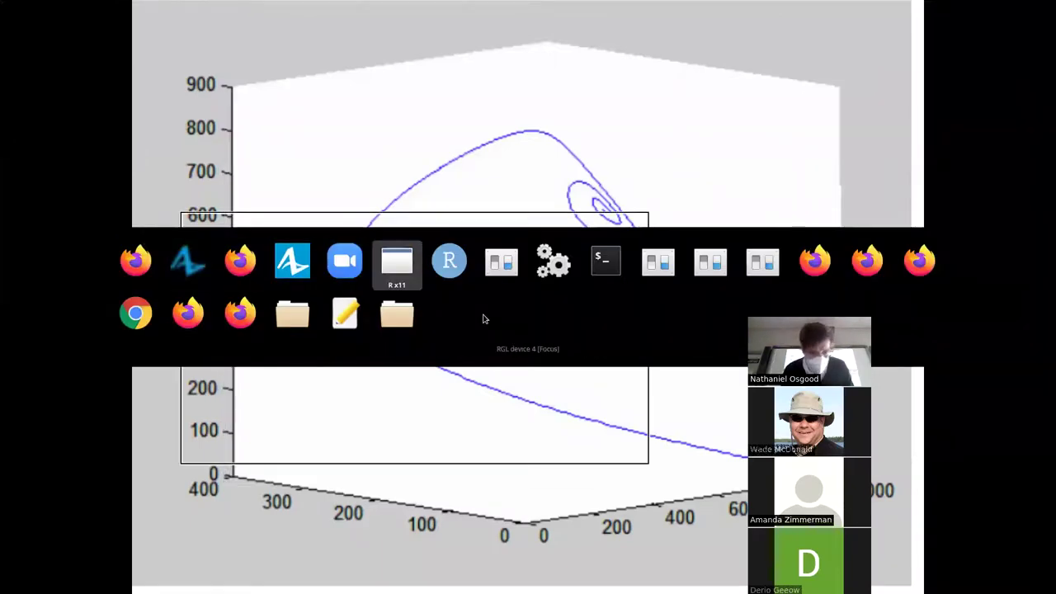
key(alt+Tab)
key(alt+Tab)
key(alt+Tab)
key(alt+Tab)
key(alt+Tab)
key(alt+Tab)
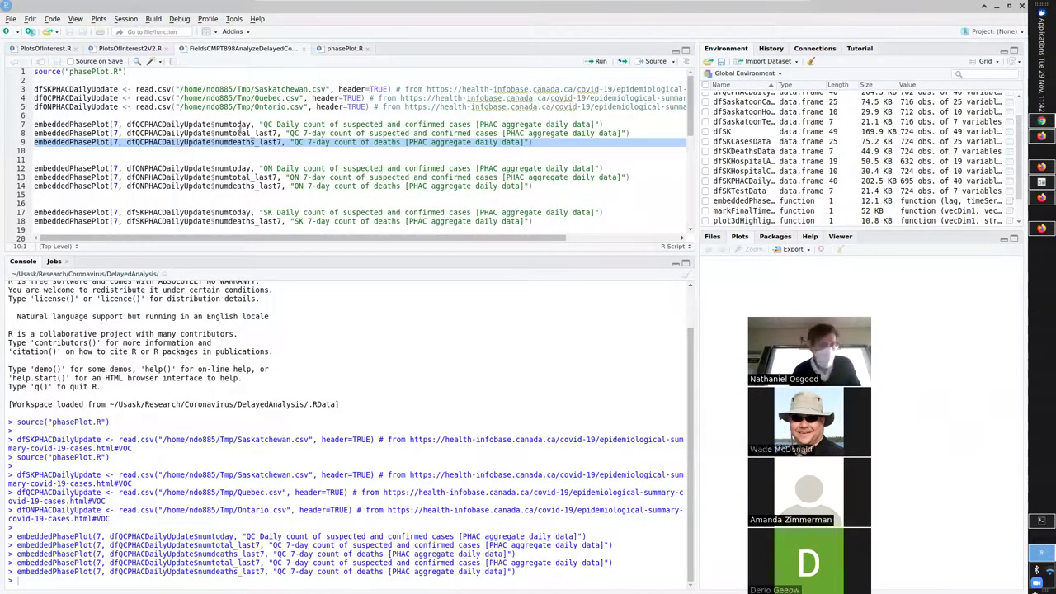
Bring up the RGL device 4 window, maximize it, and rotate the 3D embedded plot of Quebec 7-day death counts.
key(alt+Tab)
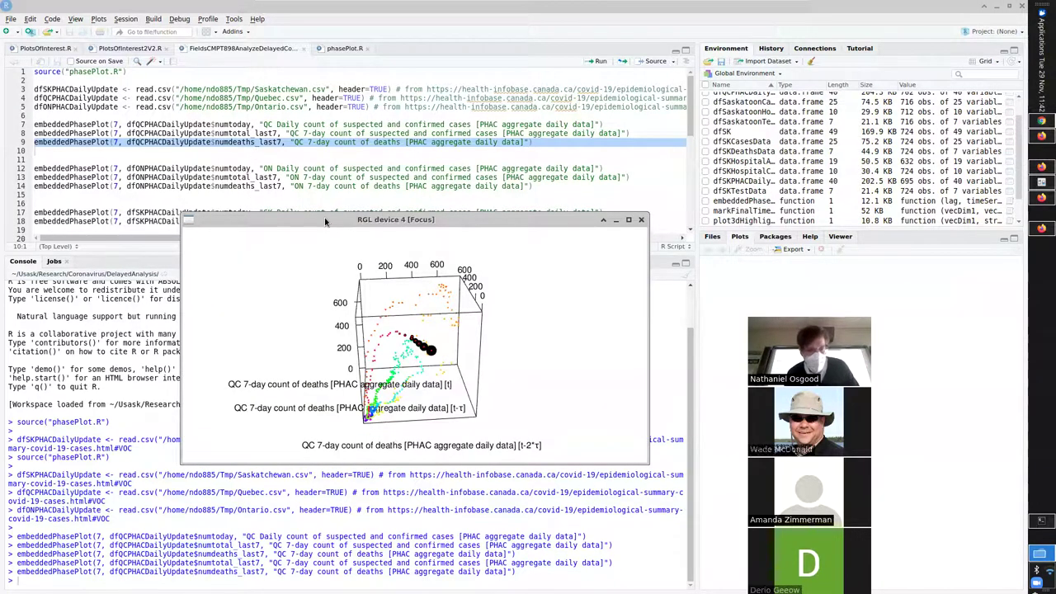
double_click(326, 221)
drag(364, 320, 571, 322)
drag(506, 330, 321, 264)
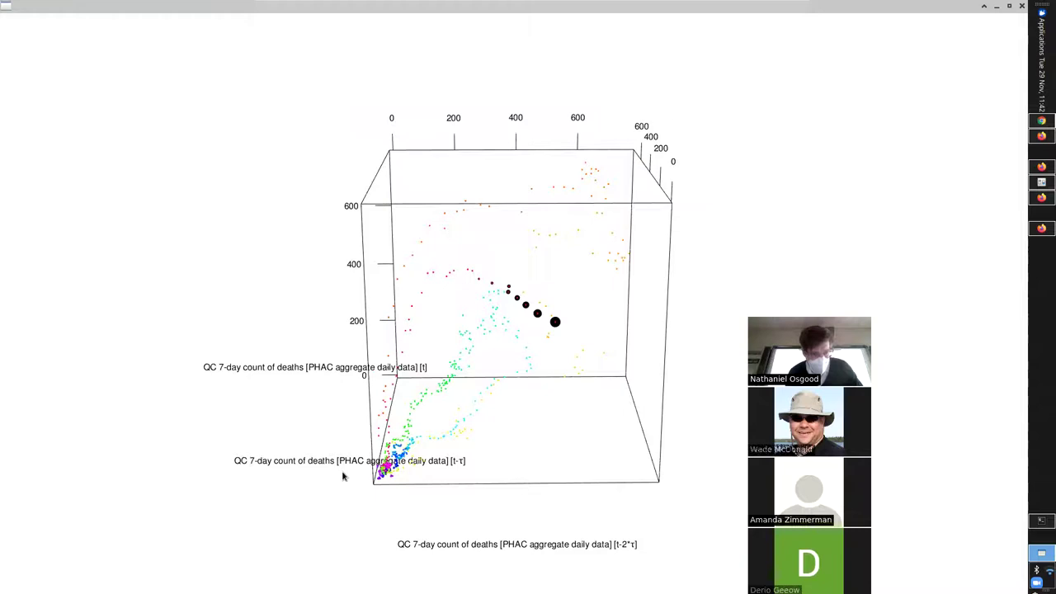
drag(343, 520, 372, 527)
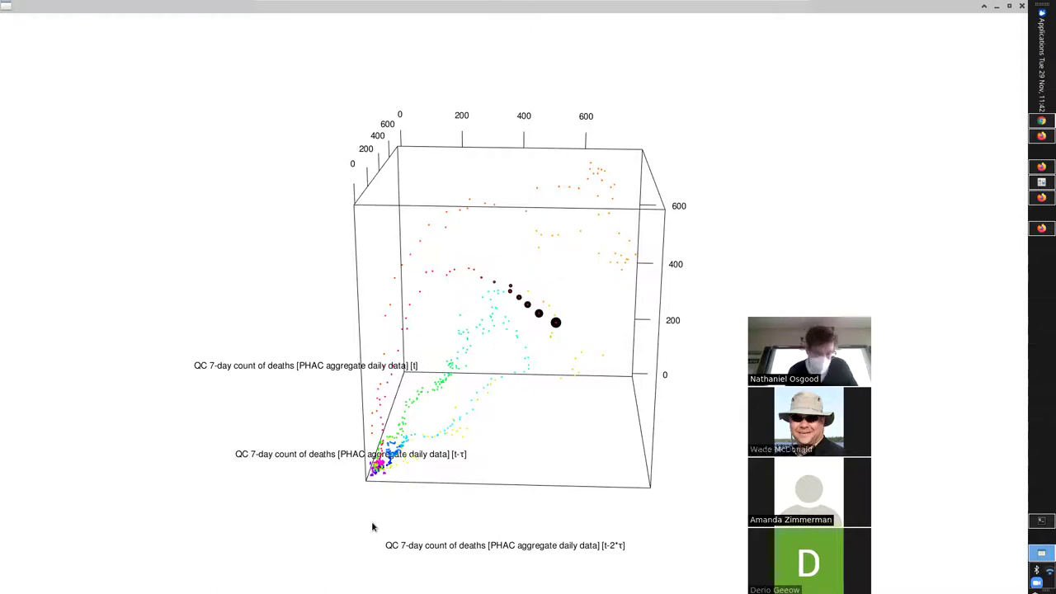
Rotate the Quebec 7-day deaths plot, and return to the delayed analysis script in RStudio at its plot3dHighlightFinalPoints calls.
drag(372, 526, 600, 399)
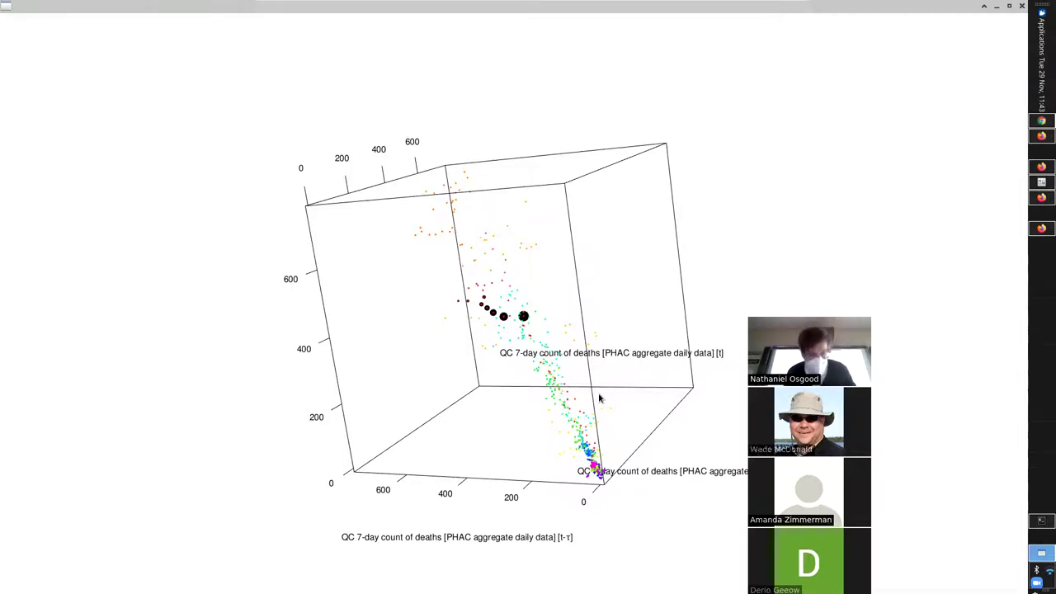
key(alt+Tab)
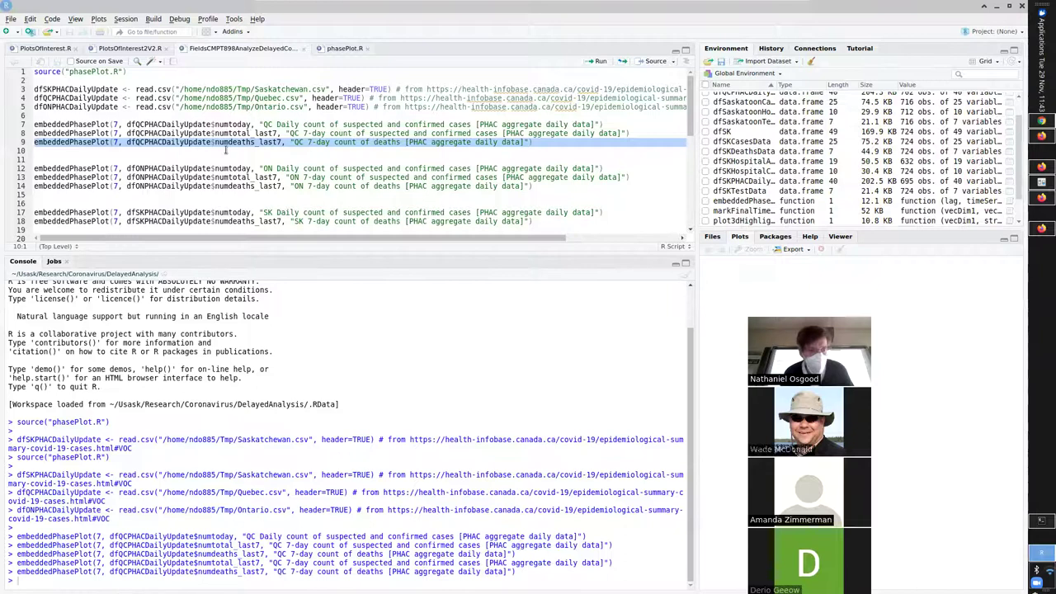
click(225, 149)
key(Page_Down)
key(Up)
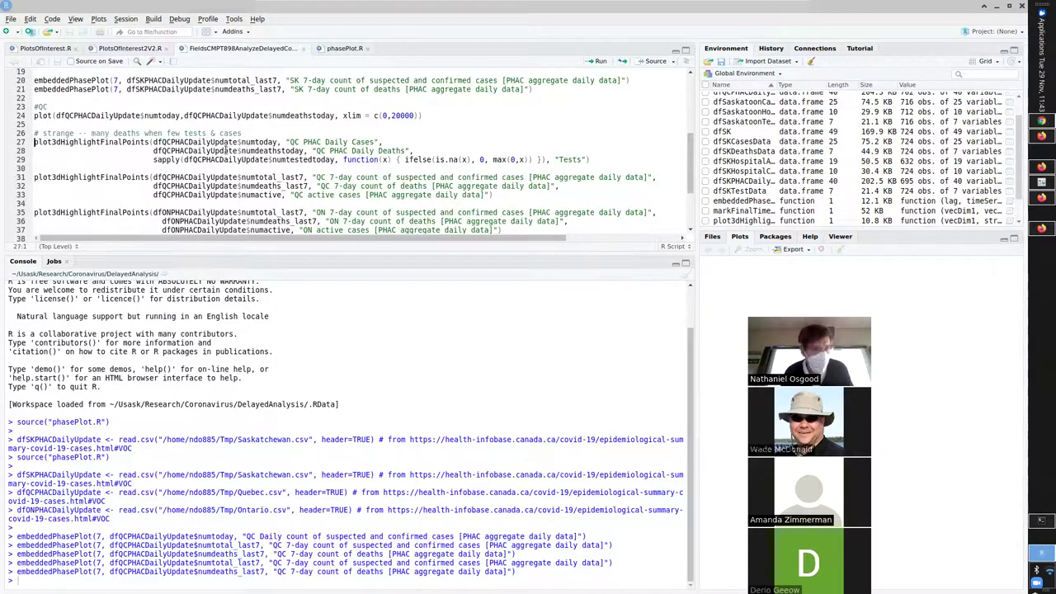
Look through the Quebec and Ontario plot3dHighlightFinalPoints calls near the end of the script.
key(Down)
key(Down)
key(Down)
key(Down)
key(Down)
key(Down)
key(Down)
key(Down)
key(Down)
key(Down)
key(Down)
key(Down)
key(Down)
key(Down)
key(Down)
key(Down)
key(Down)
key(Down)
key(Down)
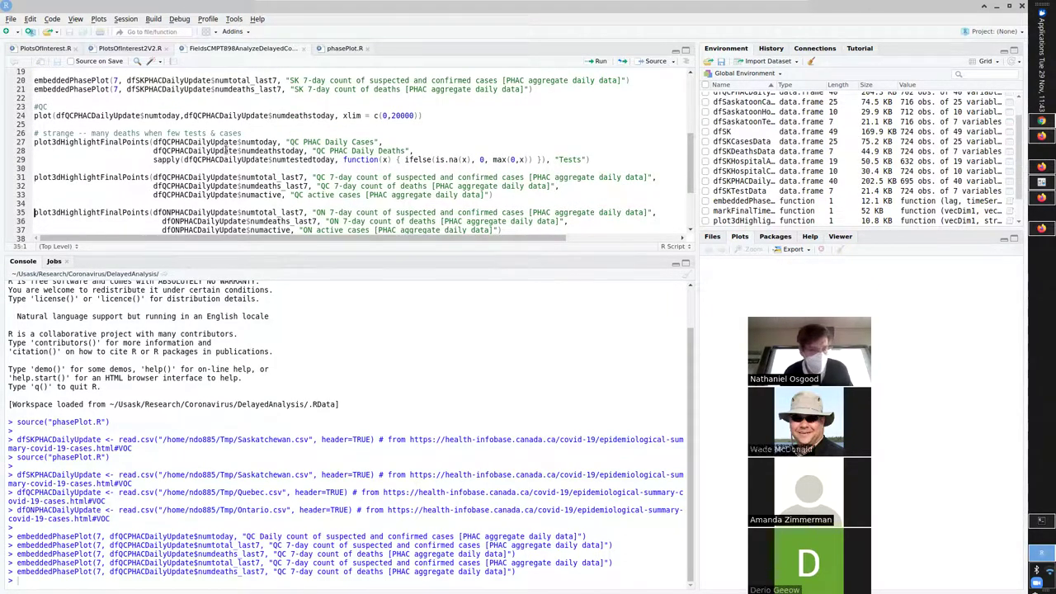
key(Up)
key(Up)
key(Up)
key(Up)
key(Up)
key(Up)
key(Up)
key(Up)
key(Up)
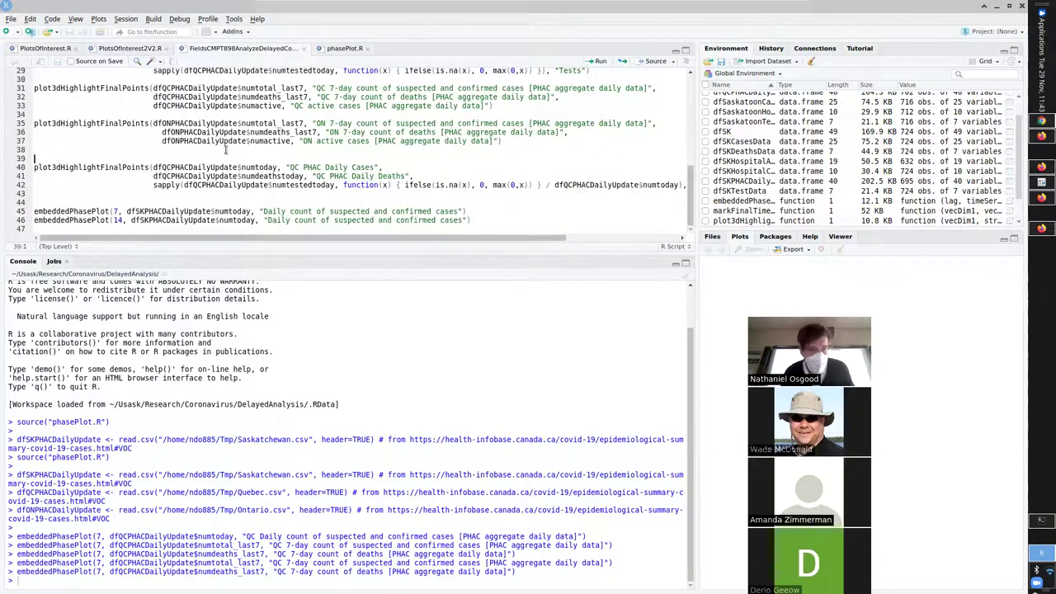
key(Up)
key(Up)
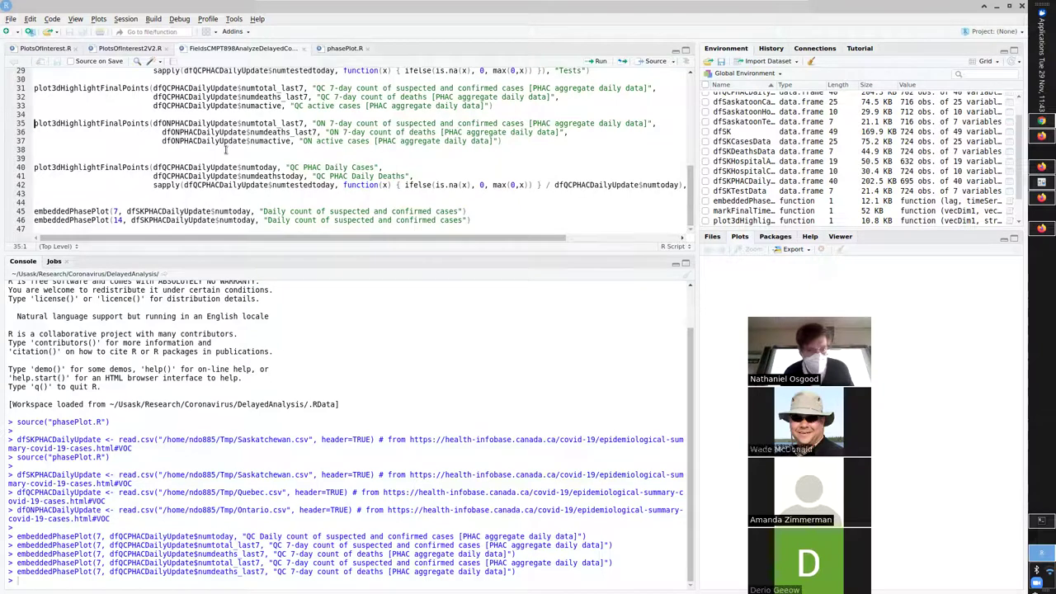
key(Down)
key(Down)
key(Down)
key(Down)
key(Down)
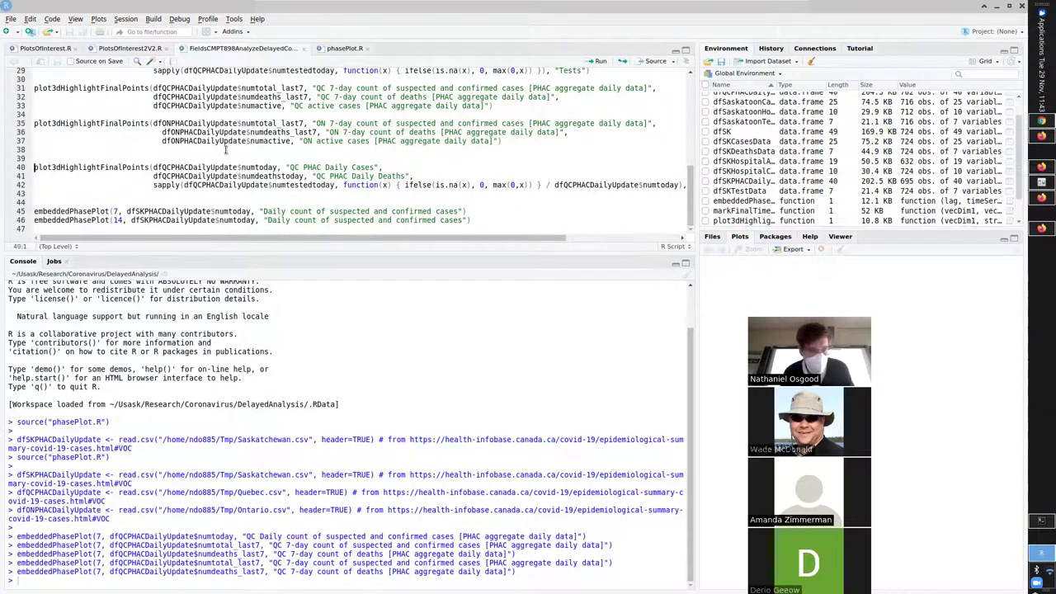
key(Up)
key(Down)
key(Down)
key(Down)
key(Down)
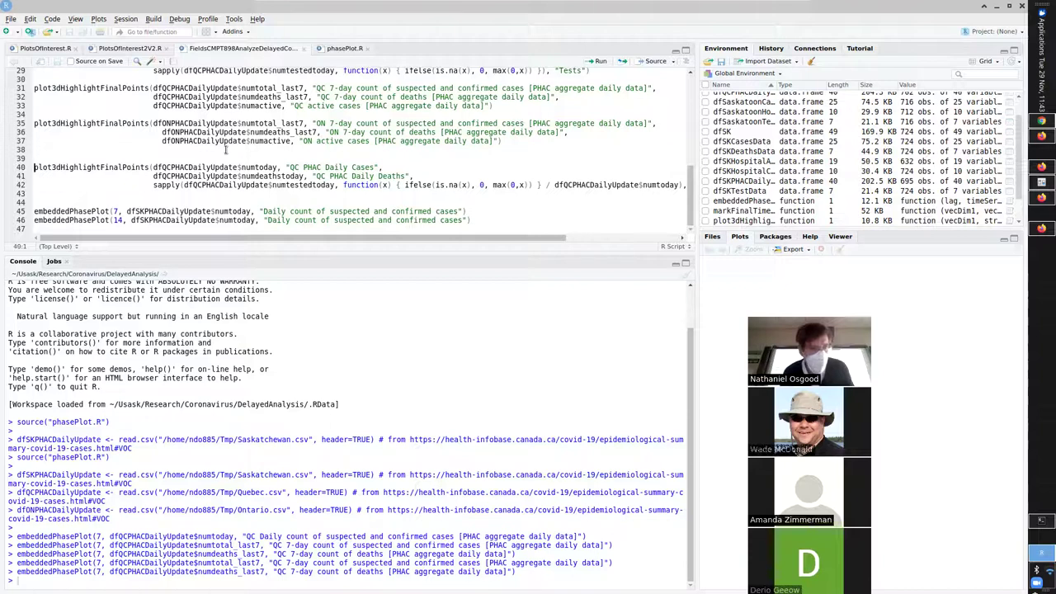
Run the plot3dHighlightFinalPoints call for Ontario's 7-day cases, 7-day deaths and active cases.
key(Up)
key(Up)
key(Up)
key(Up)
key(shift+Up)
key(shift+Up)
key(shift+Up)
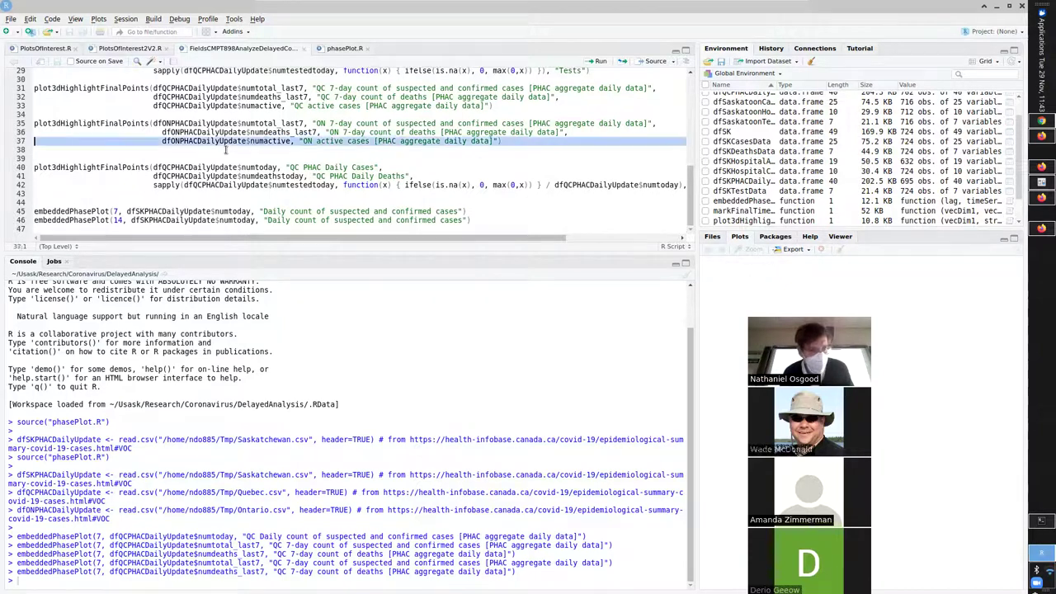
click(599, 63)
drag(507, 349, 478, 322)
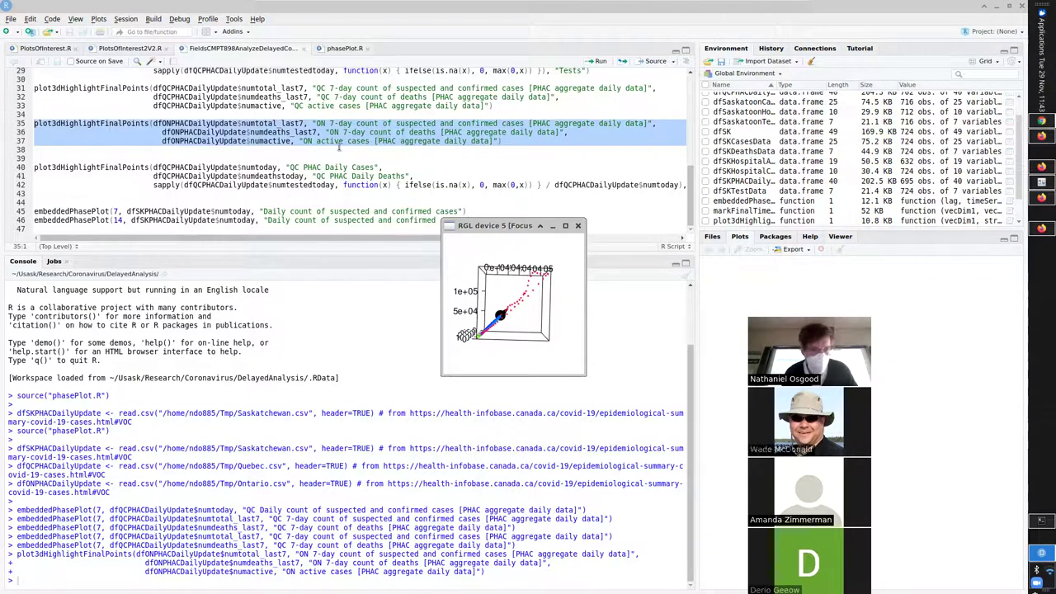
Maximize the RGL device 5 window and rotate the Ontario 3D plot to examine its trajectory from several angles.
click(493, 225)
double_click(493, 225)
drag(500, 408, 211, 264)
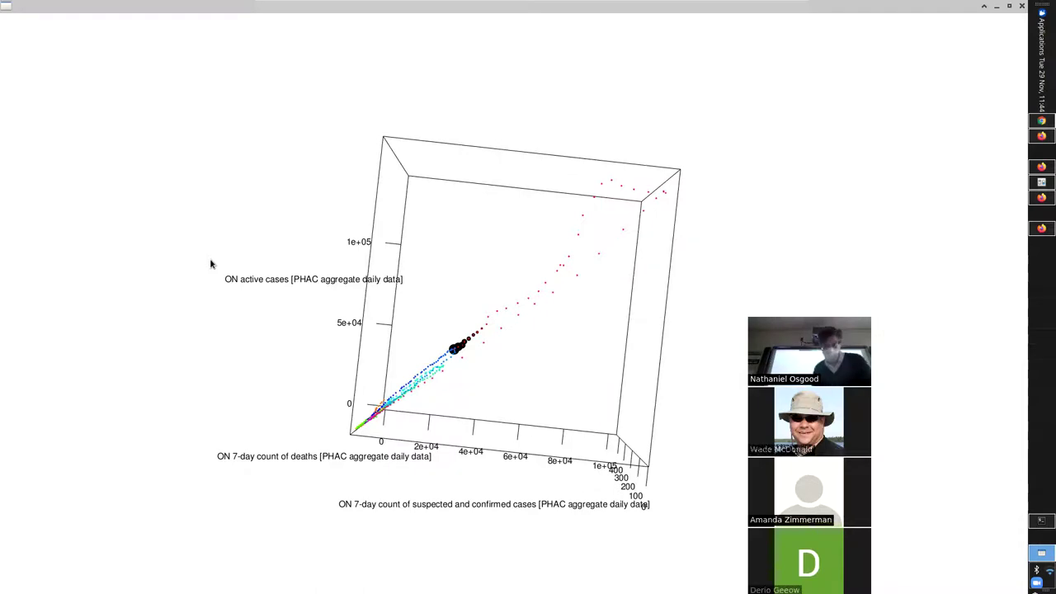
drag(222, 261, 338, 283)
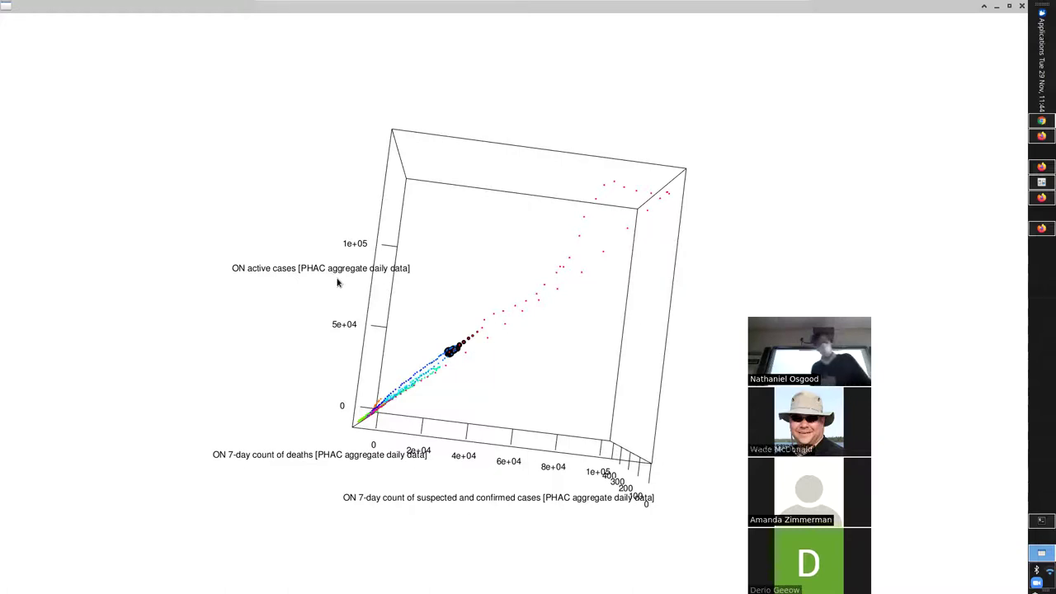
Switch to the paused AnyLogic run and examine the agent network together with the ProjectedStateSpace plot.
key(alt+Tab)
key(alt+Tab)
key(alt+Tab)
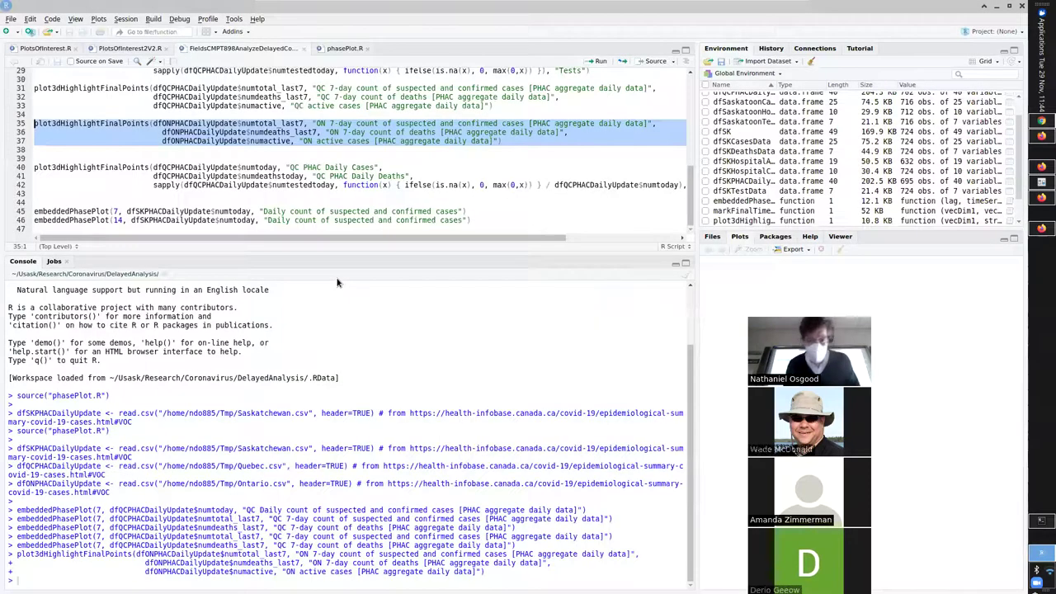
key(alt+shift+Tab)
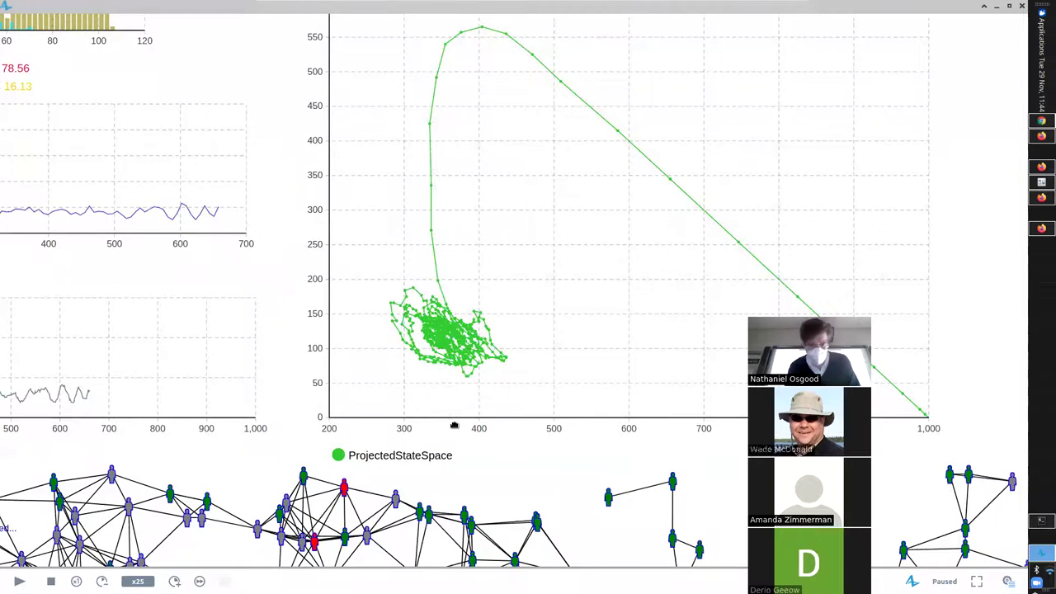
scroll(452, 446, down, 5)
scroll(339, 374, down, 3)
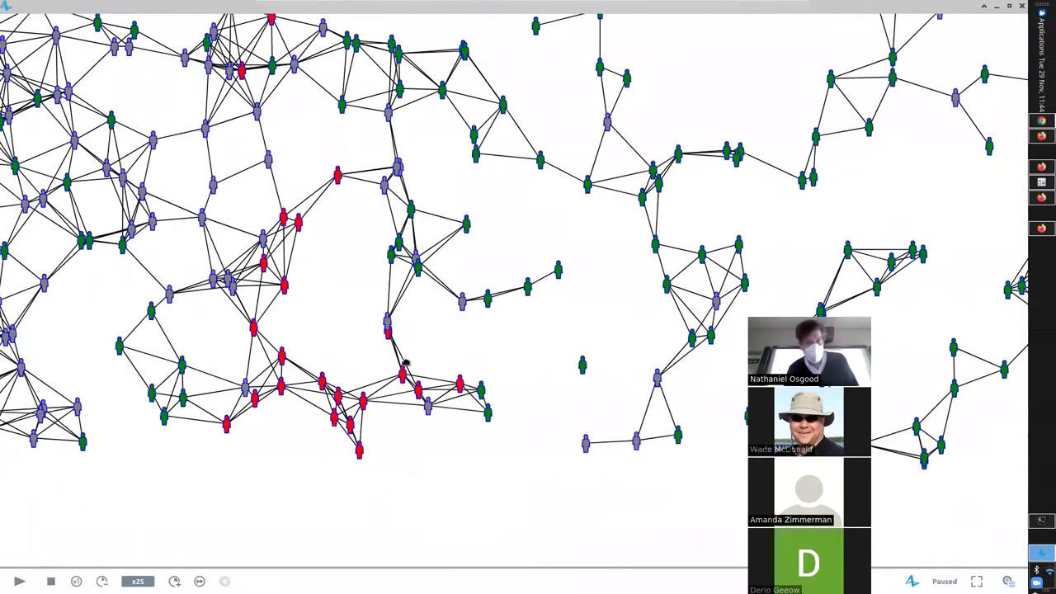
scroll(531, 172, up, 5)
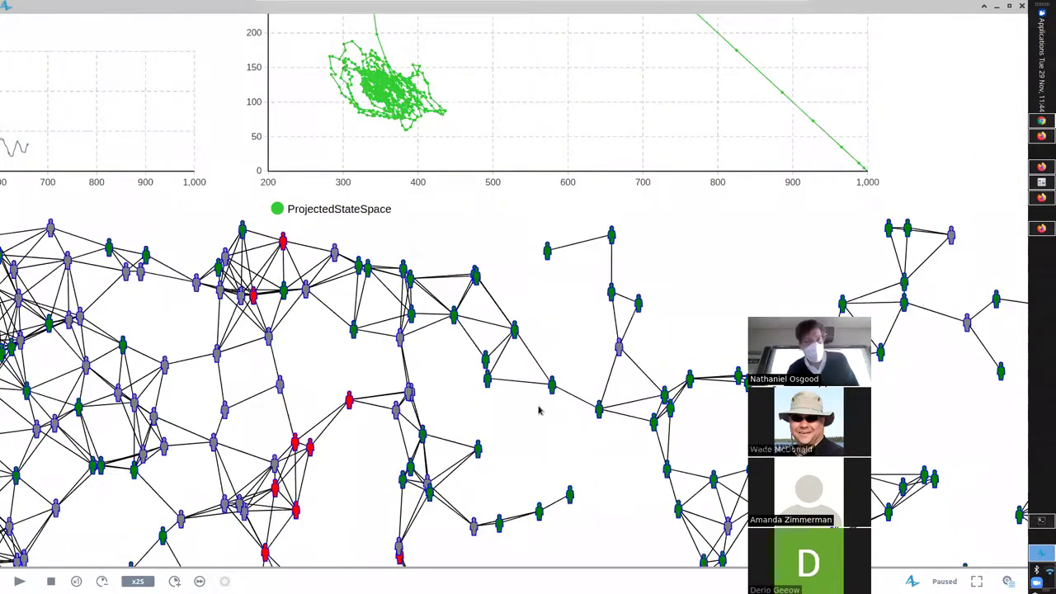
scroll(537, 408, up, 5)
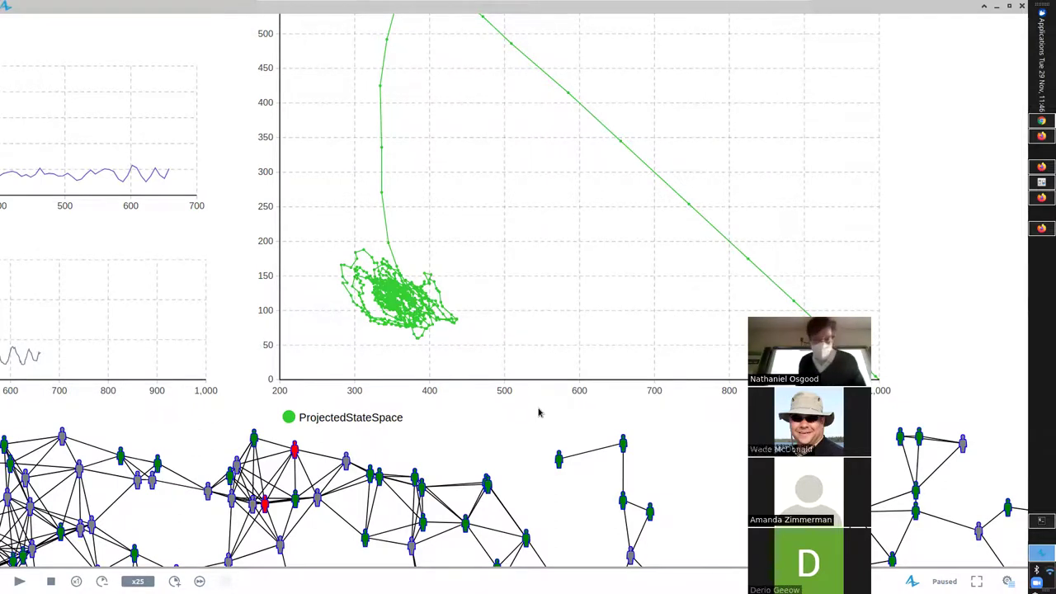
Switch to the Google Slides presentation and page between the State Space & ABM and Predator Prey Agent Based Model slides.
key(alt+Tab)
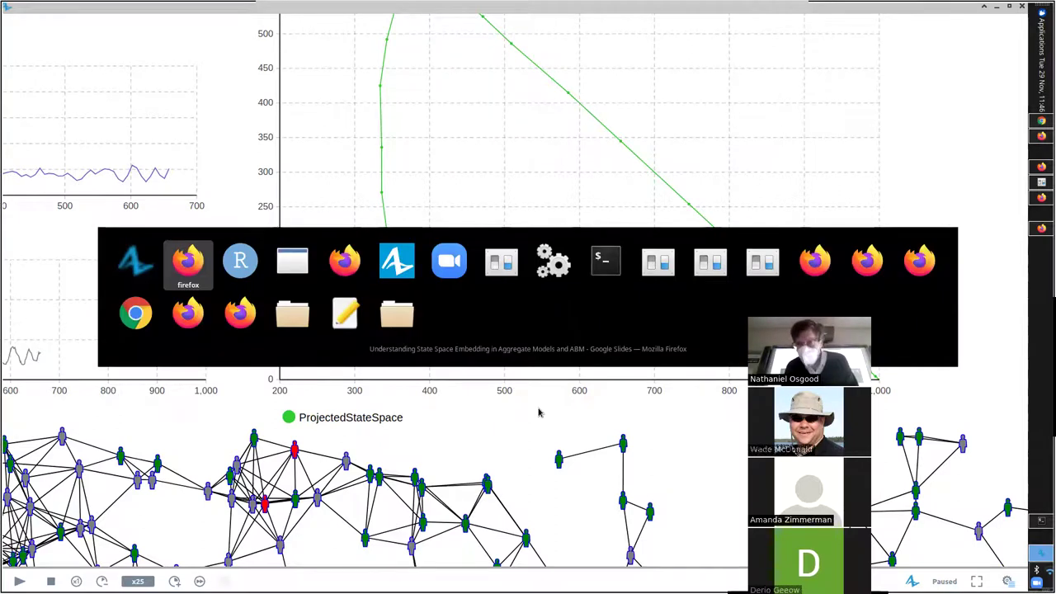
key(Right)
key(Right)
key(Right)
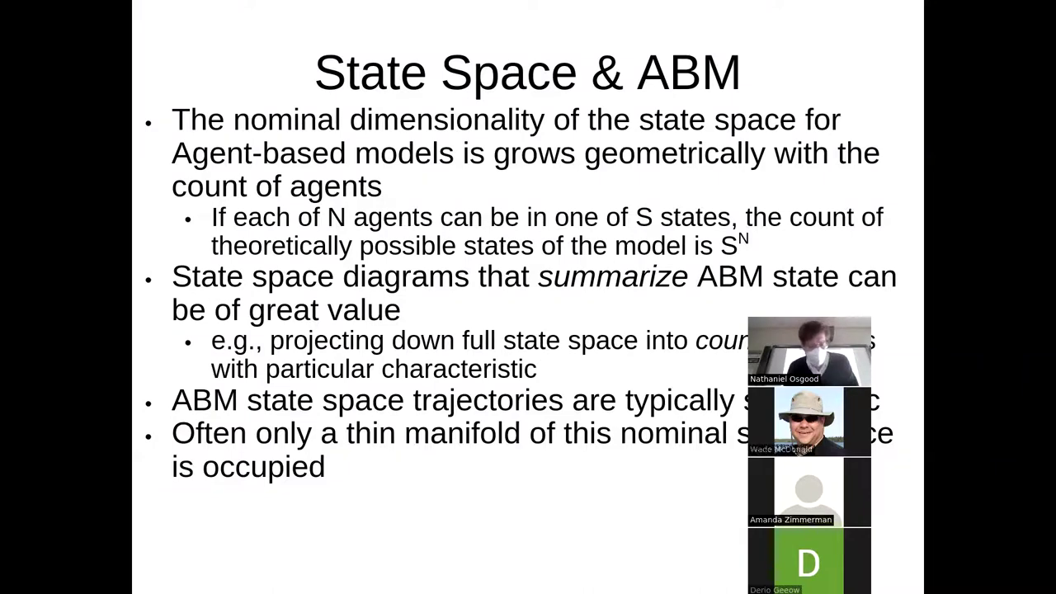
key(Left)
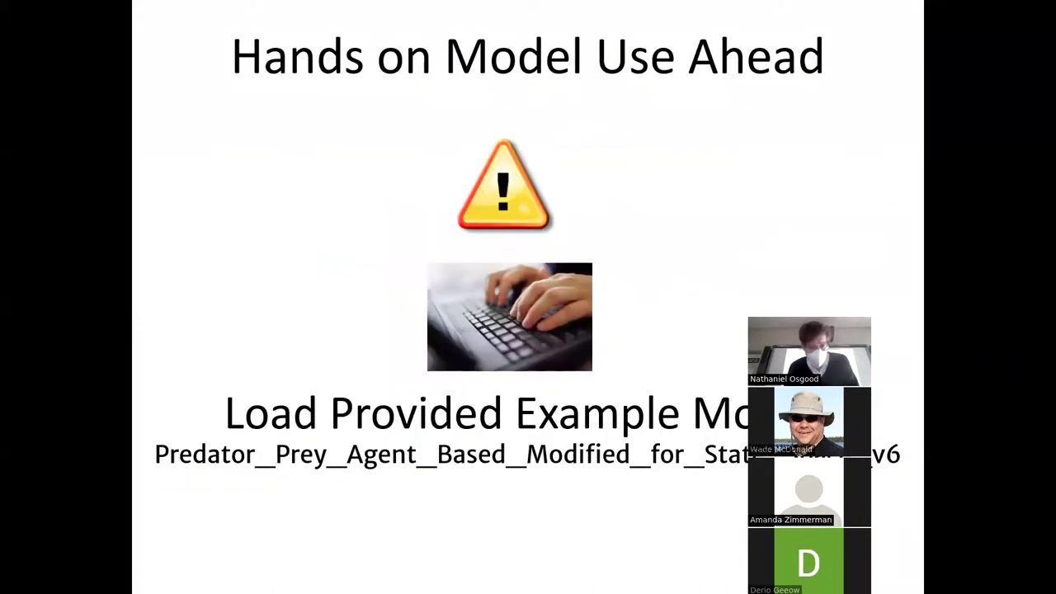
key(Left)
key(Left)
key(Right)
key(Left)
key(Right)
key(Left)
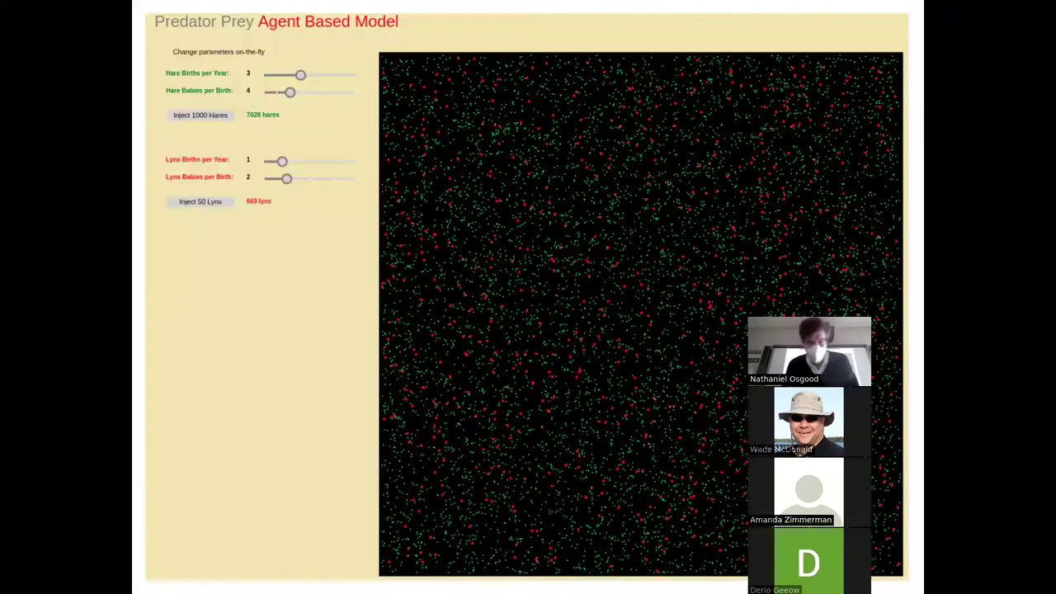
Switch to the AnyLogic editor and view the Simulation experiment's parameters in the Predator_Prey_Agent_Based_Modified_for_State_Space_v6 model.
key(alt+Tab)
key(alt+Tab)
key(alt+Tab)
key(alt+Tab)
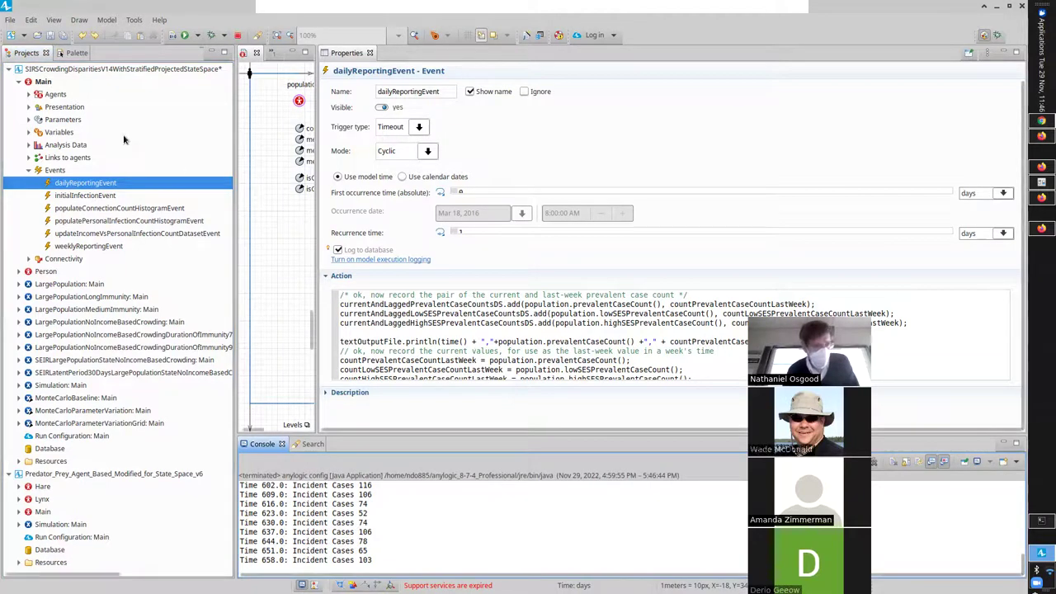
click(6, 165)
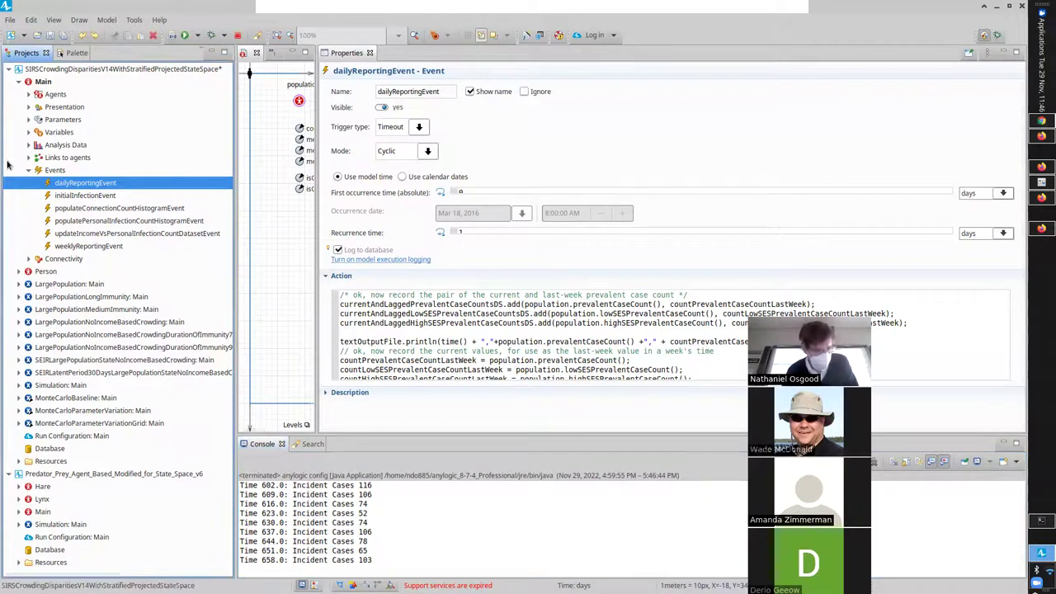
click(72, 476)
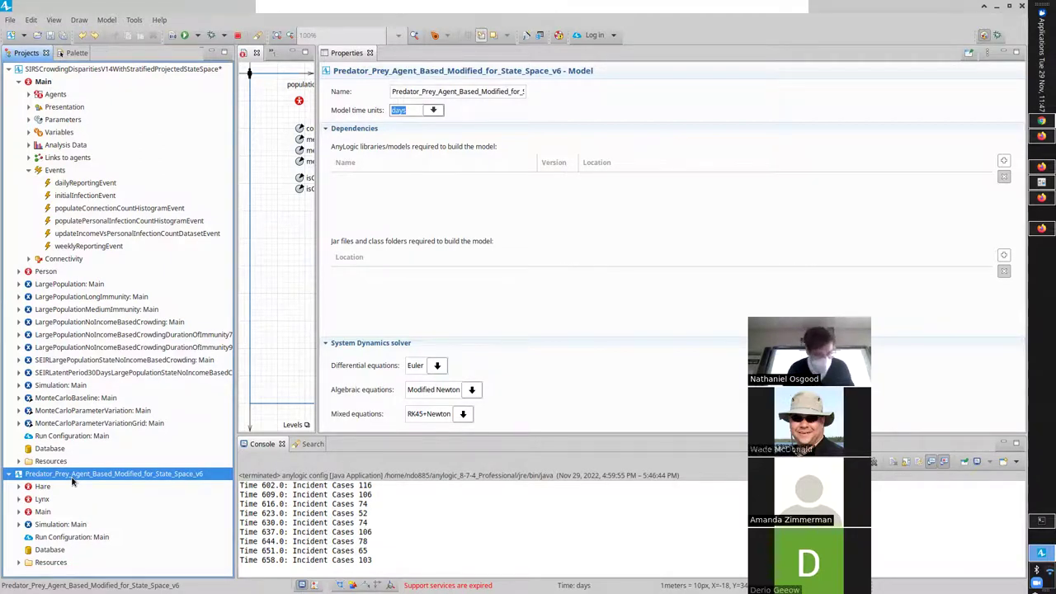
click(52, 526)
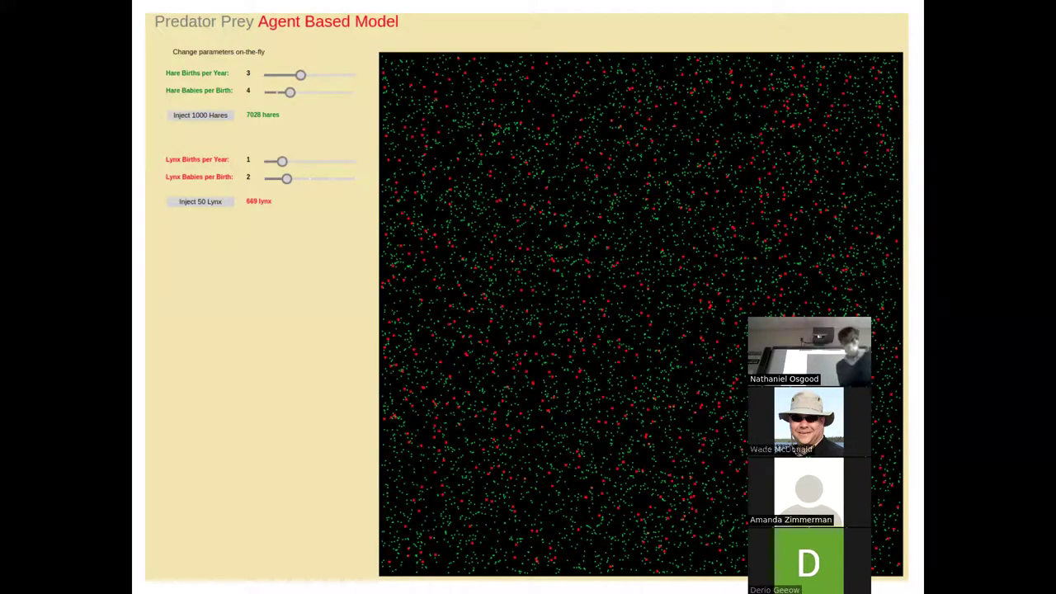
key(alt+F4)
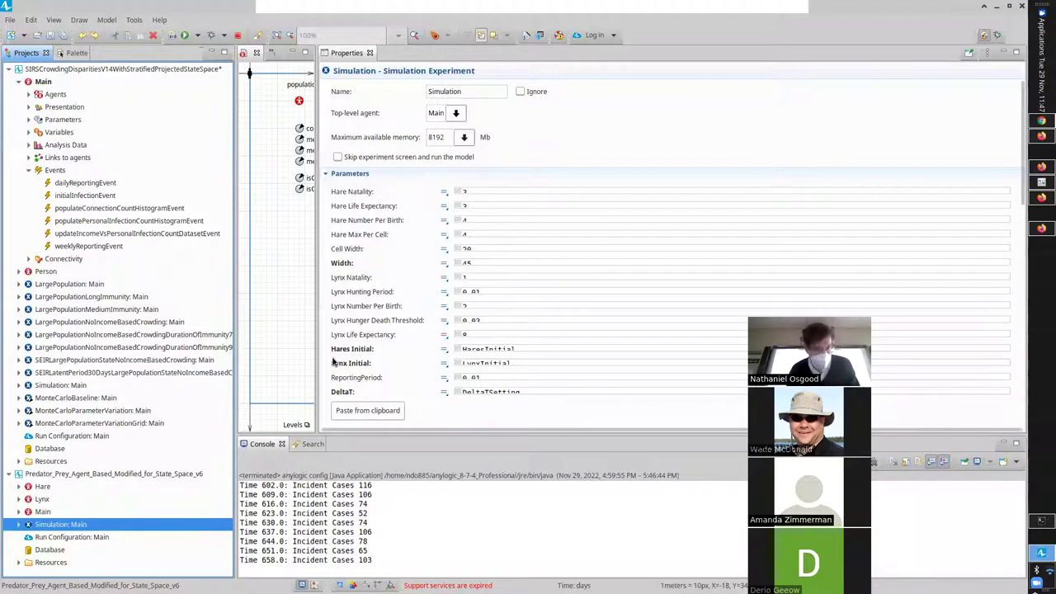
Open the Hare agent type of the predator-prey model and widen the diagram area to show its whole statechart.
click(43, 489)
double_click(43, 487)
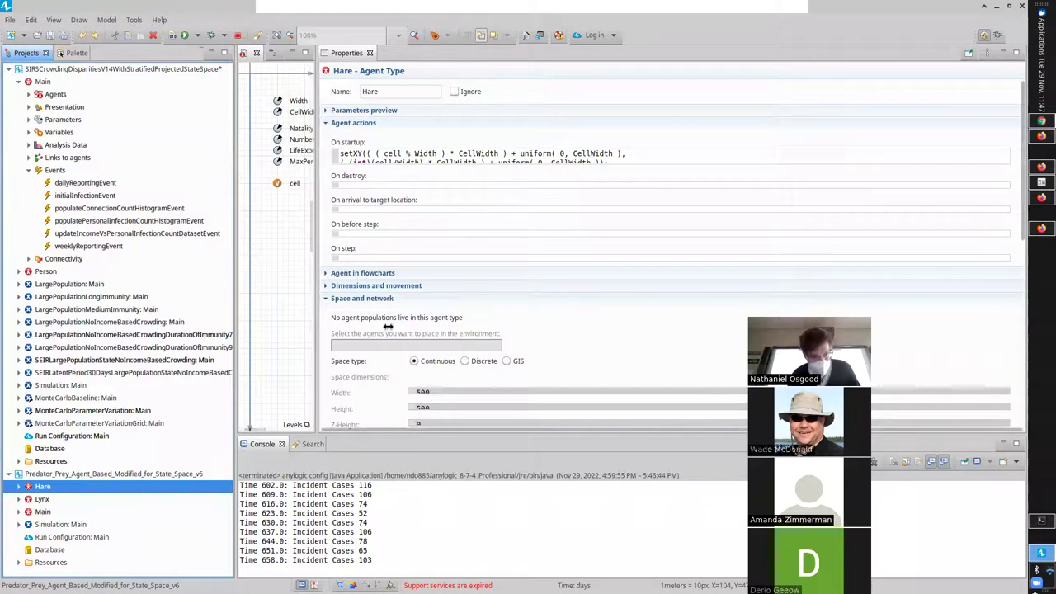
drag(316, 333, 654, 286)
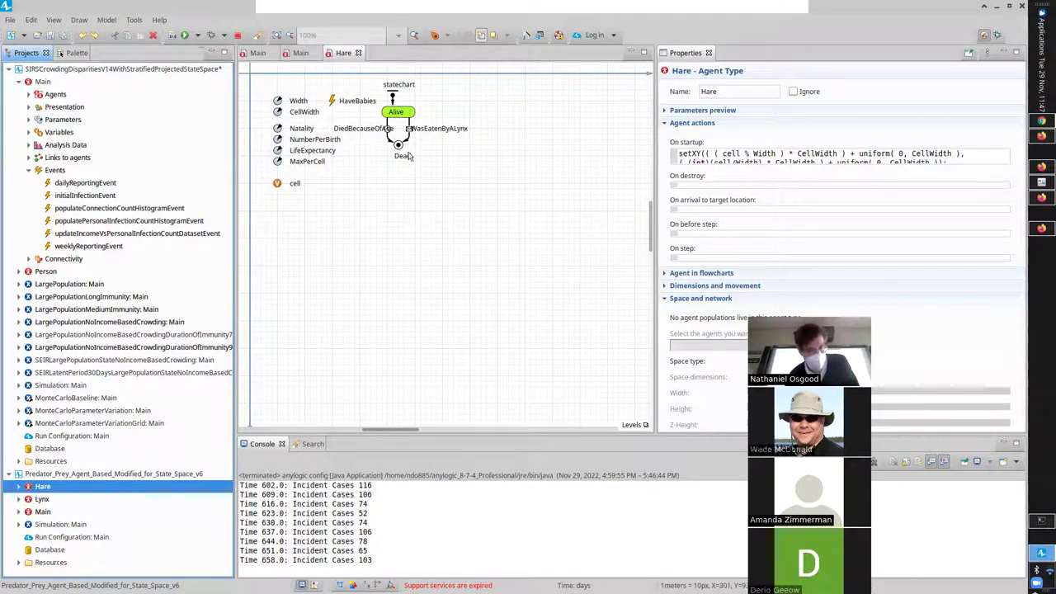
Open the Lynx agent type and inspect the timeout expression of the statechart's life-expectancy transition to the final state.
click(50, 500)
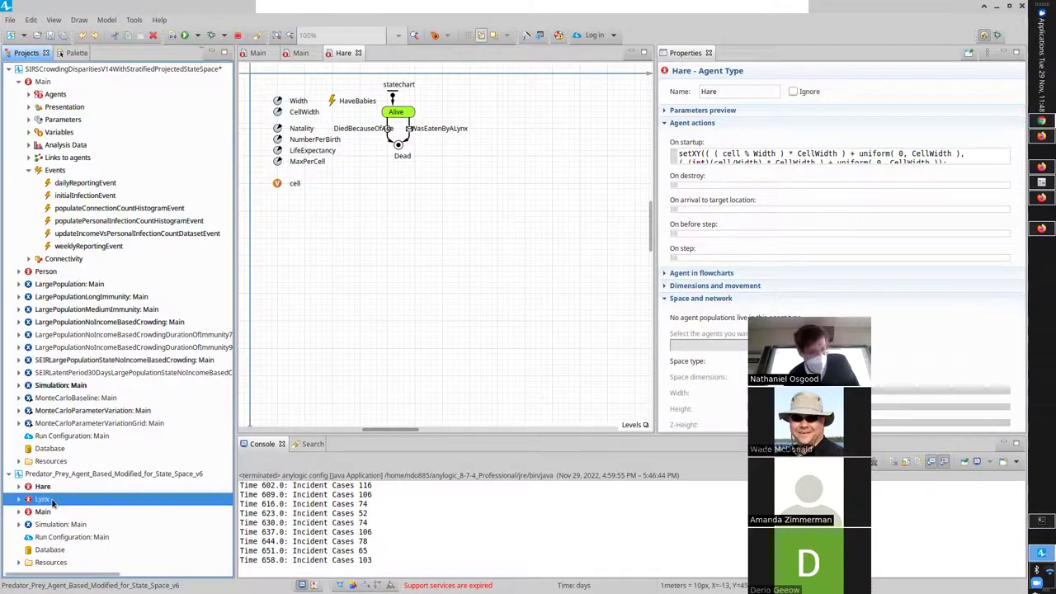
double_click(43, 500)
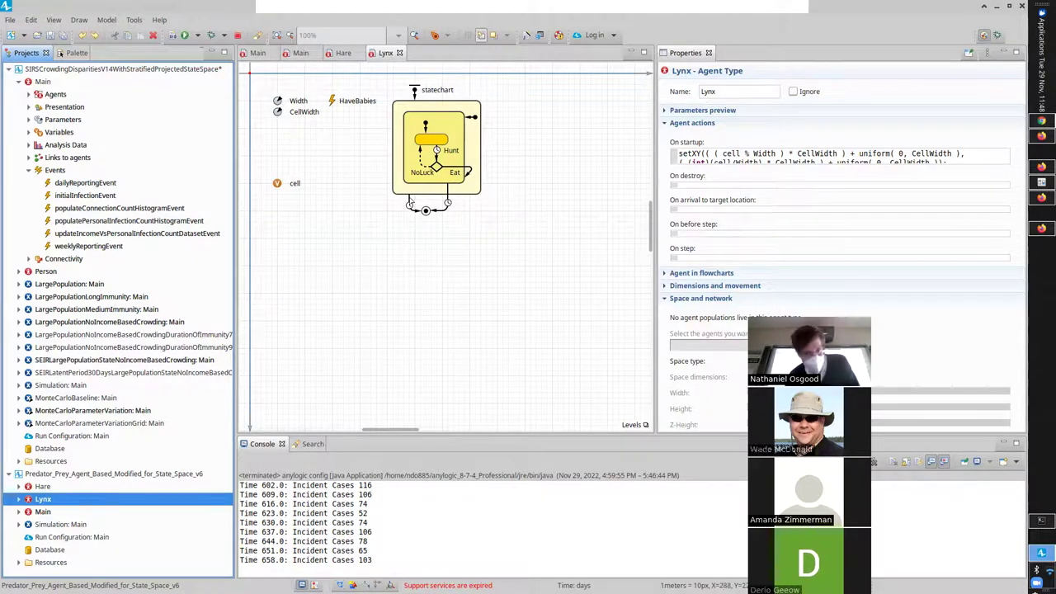
click(410, 205)
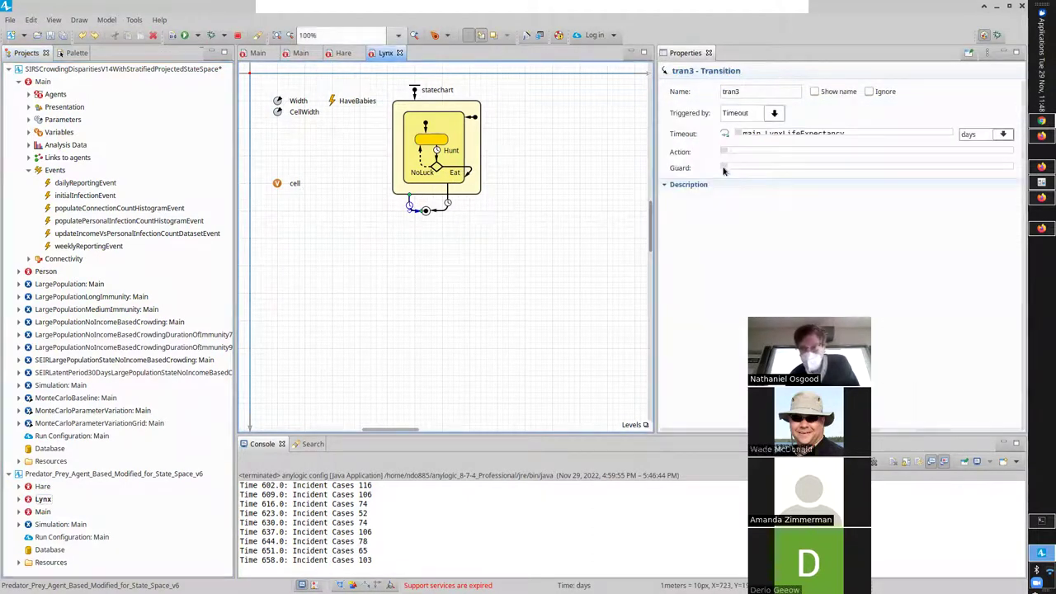
click(847, 133)
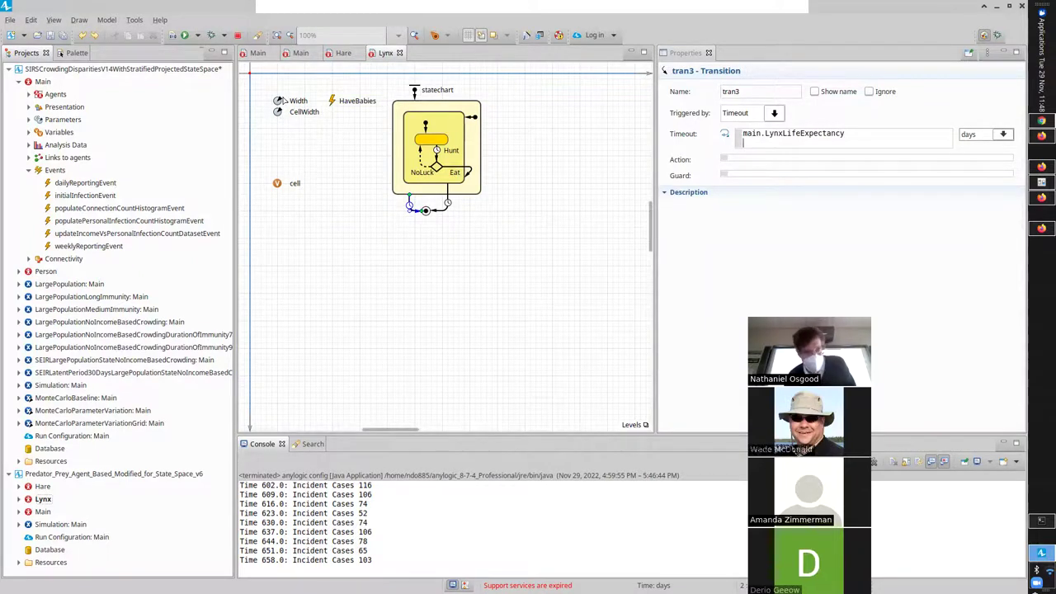
Show the Predator Prey slide briefly, and return to AnyLogic to select the predator-prey model's Simulation experiment.
key(alt+Tab)
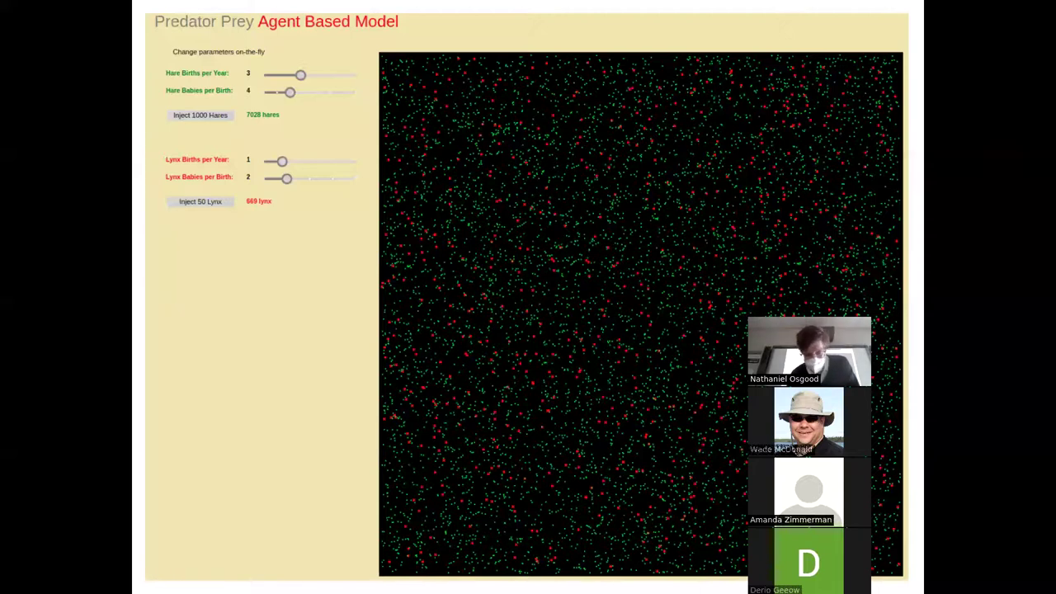
key(alt+Tab)
key(alt+Tab)
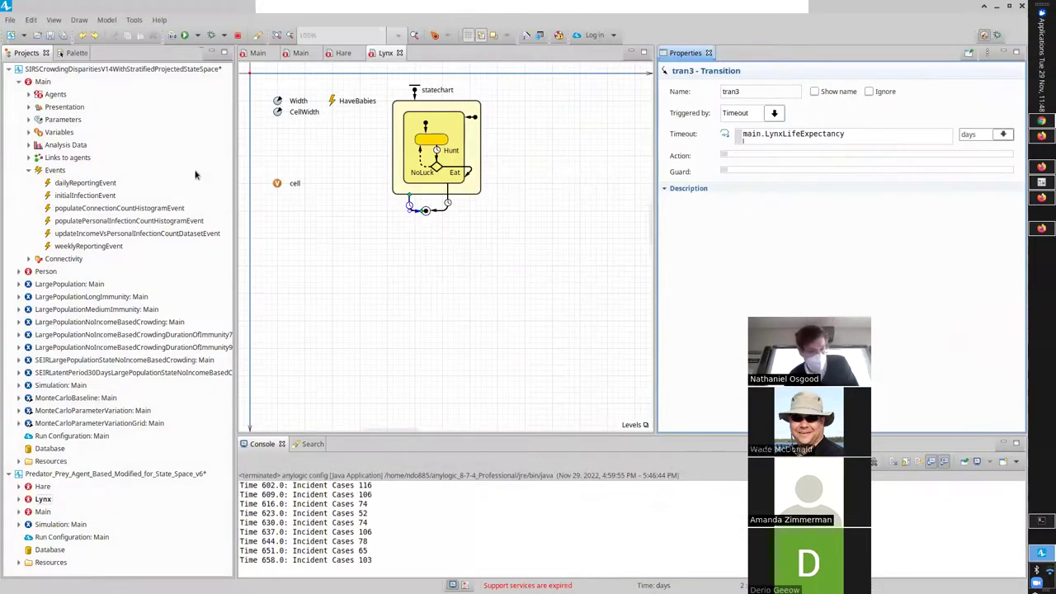
click(54, 524)
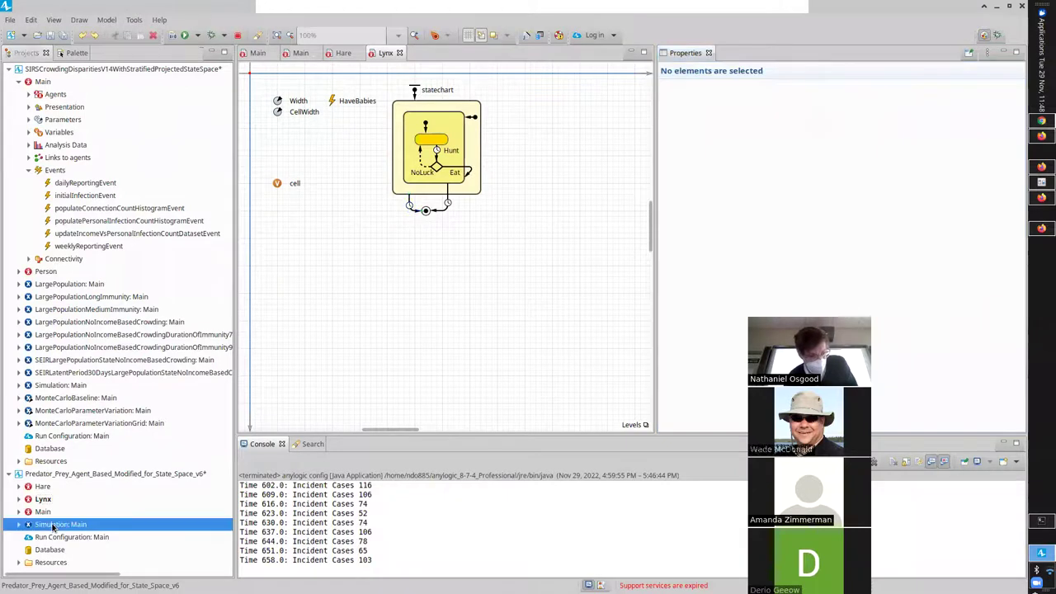
Run the predator-prey model's Simulation experiment and start the simulation with its default initial hare and lynx numbers.
right_click(58, 529)
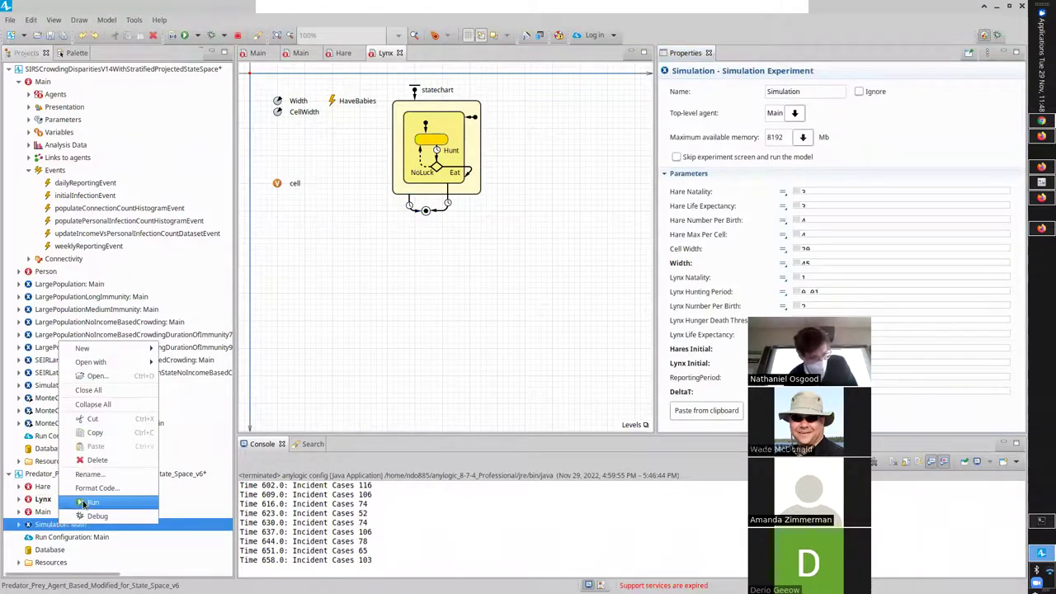
click(83, 501)
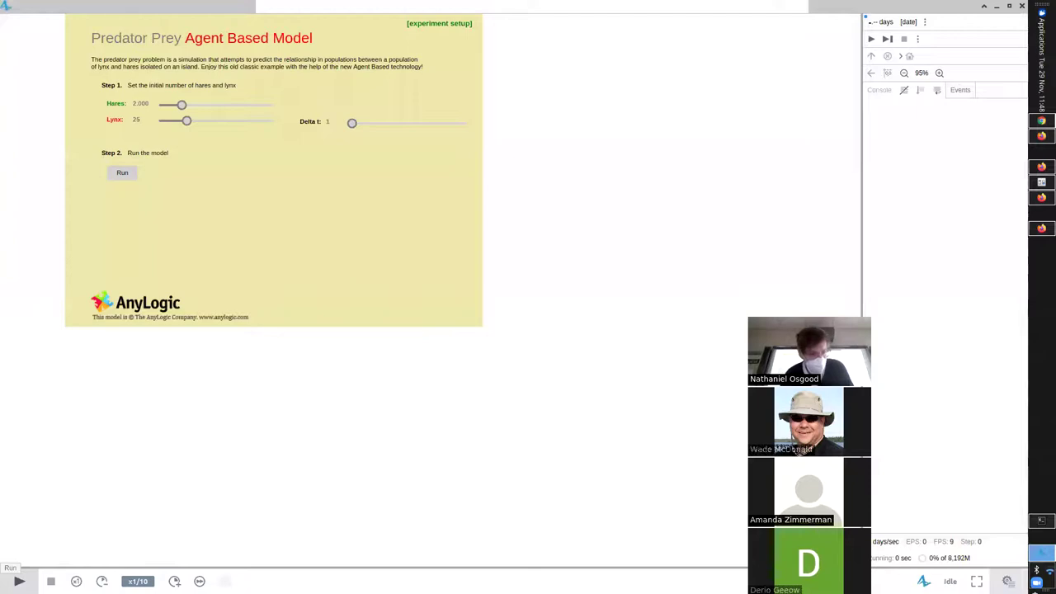
click(19, 581)
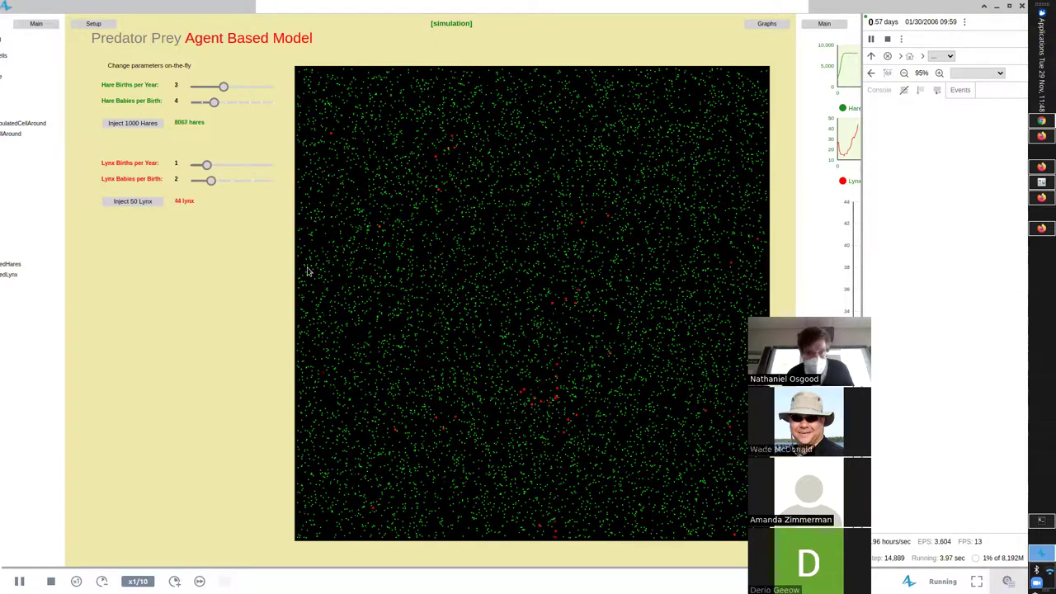
Show the hare and lynx population charts and state-space plots of the running model, and raise the simulation speed to x50.
drag(236, 285, 18, 452)
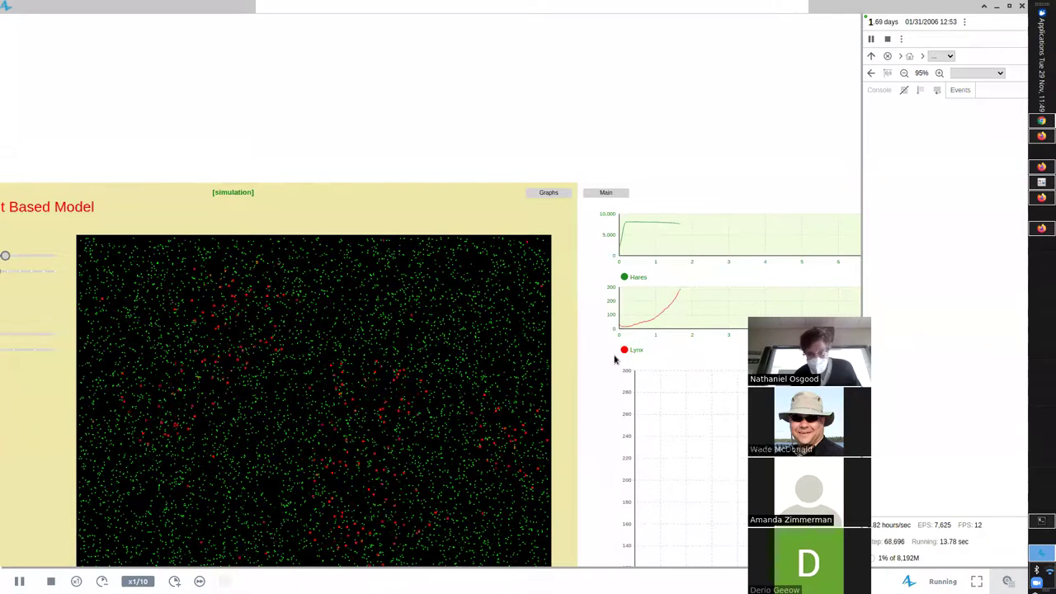
drag(518, 353, 434, 363)
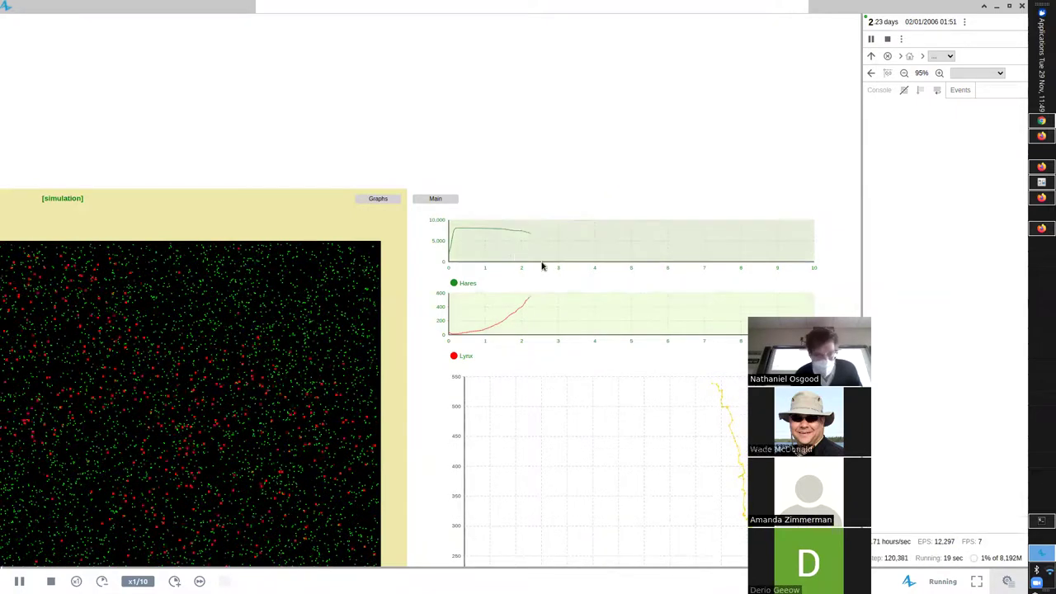
drag(428, 390, 202, 203)
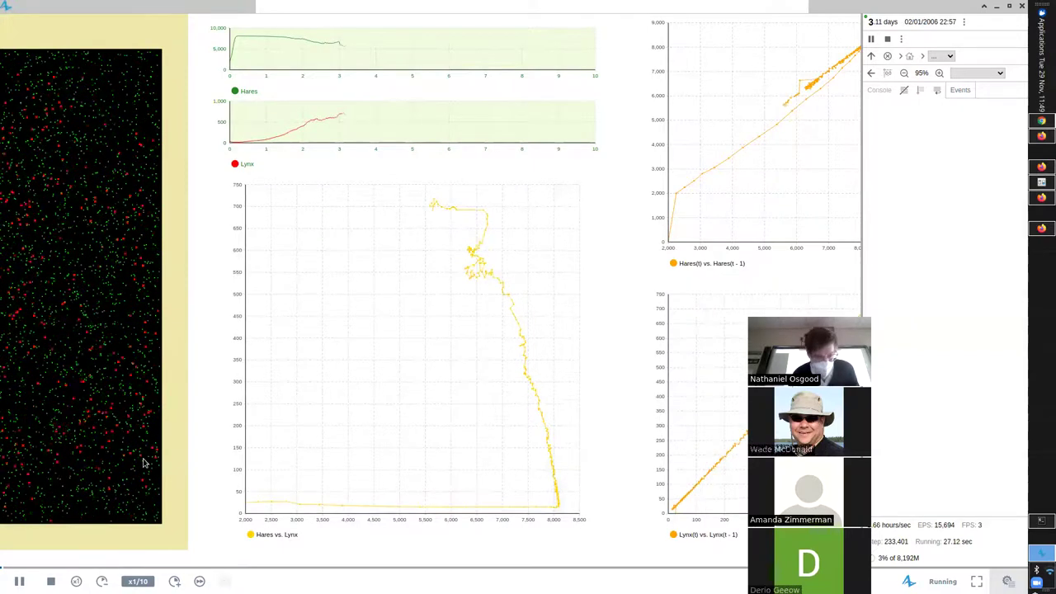
drag(212, 299, 206, 246)
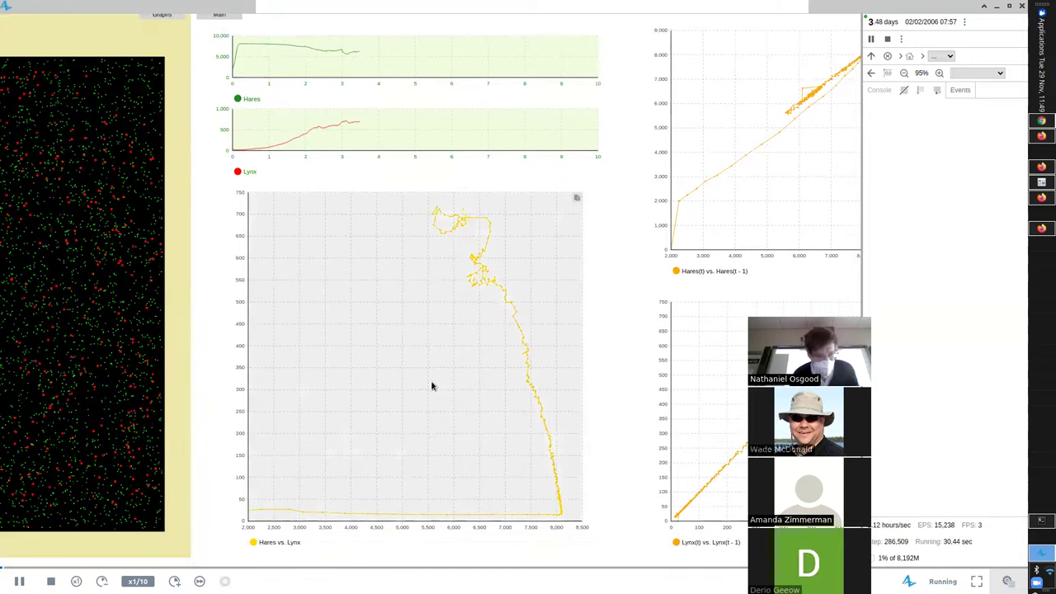
click(174, 581)
click(174, 581)
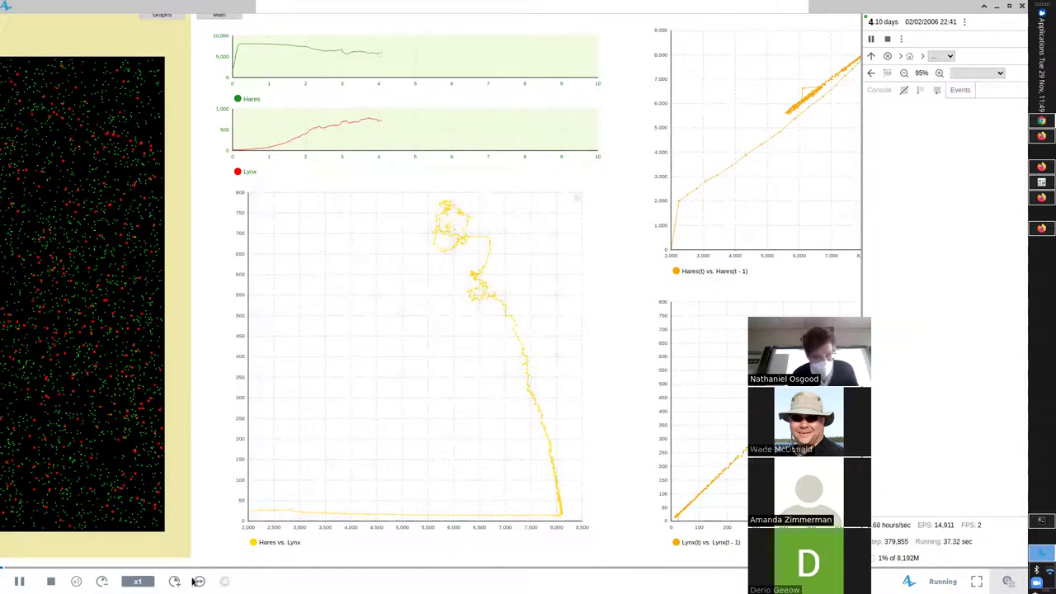
click(102, 581)
click(174, 581)
click(175, 581)
click(174, 581)
click(174, 581)
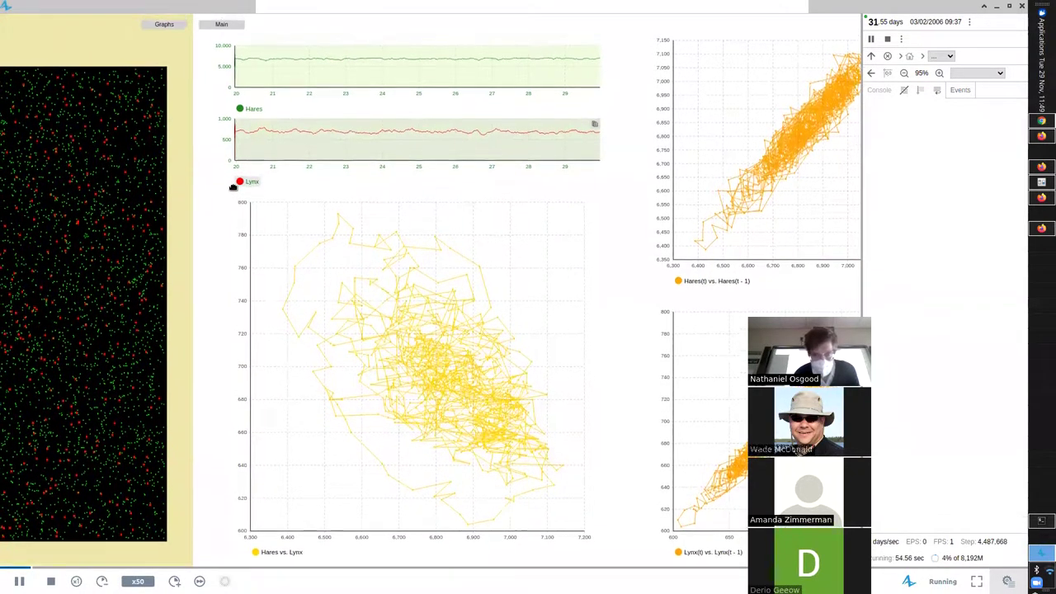
Examine the Hares vs. Lynx plot and the lagged Hares(t) vs. Hares(t - 1) and Lynx(t) vs. Lynx(t - 1) plots during the run.
scroll(190, 188, up, 1)
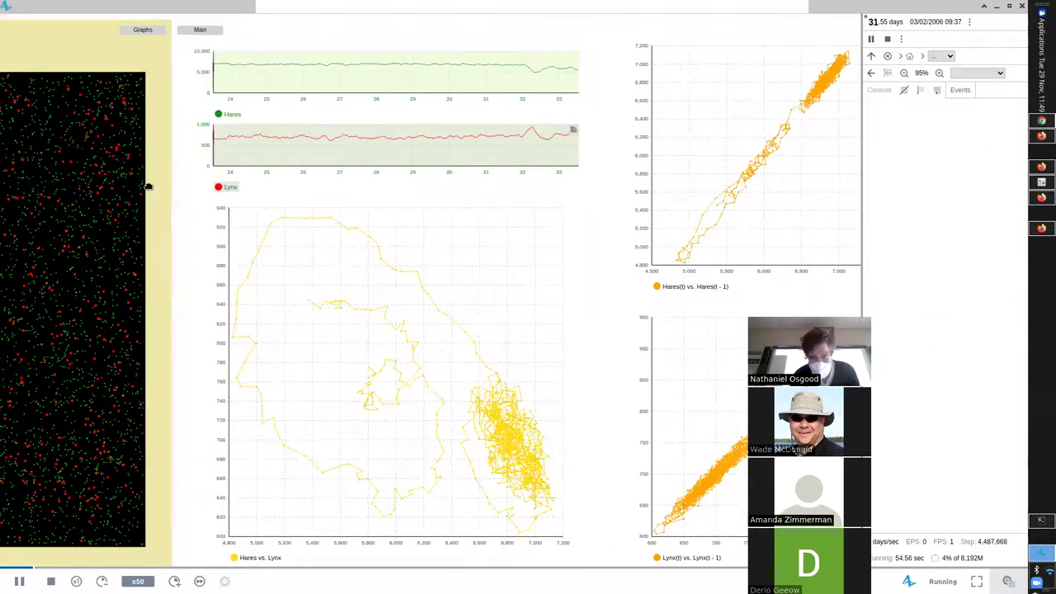
scroll(486, 175, down, 5)
drag(486, 175, 479, 366)
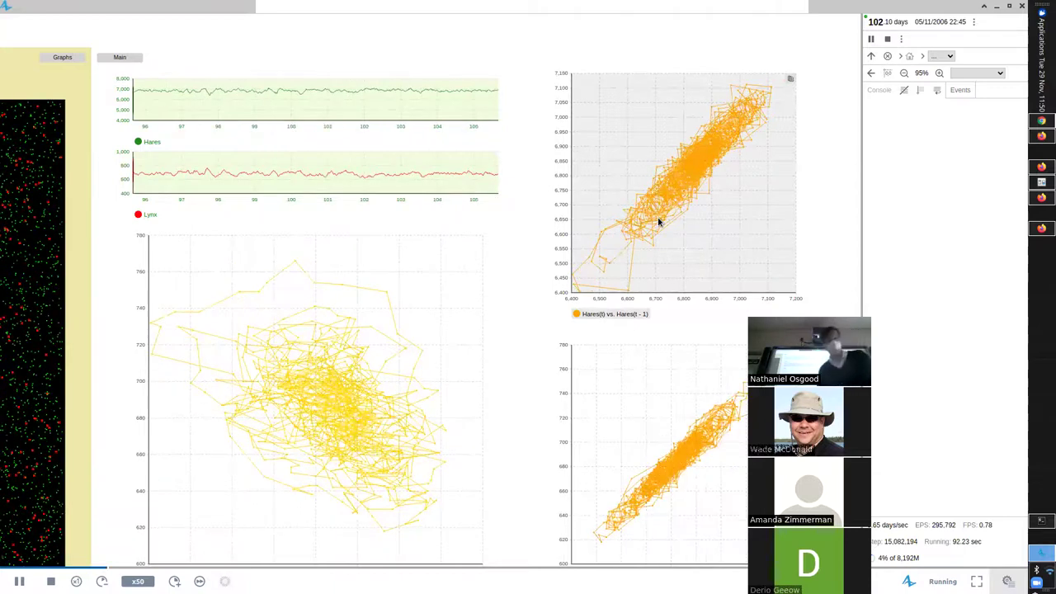
scroll(570, 198, down, 2)
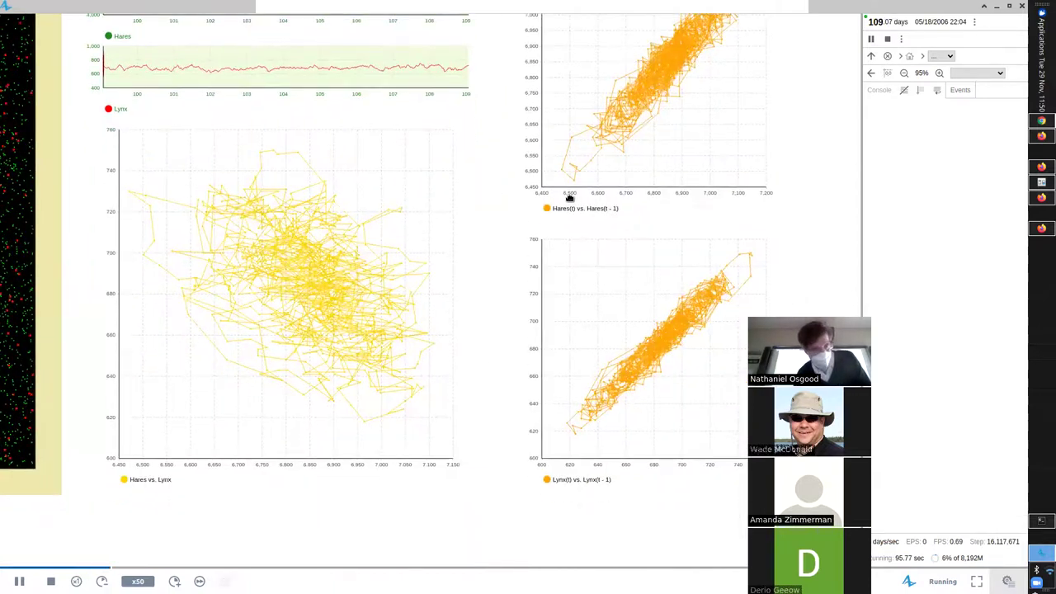
scroll(569, 198, down, 1)
scroll(549, 283, up, 3)
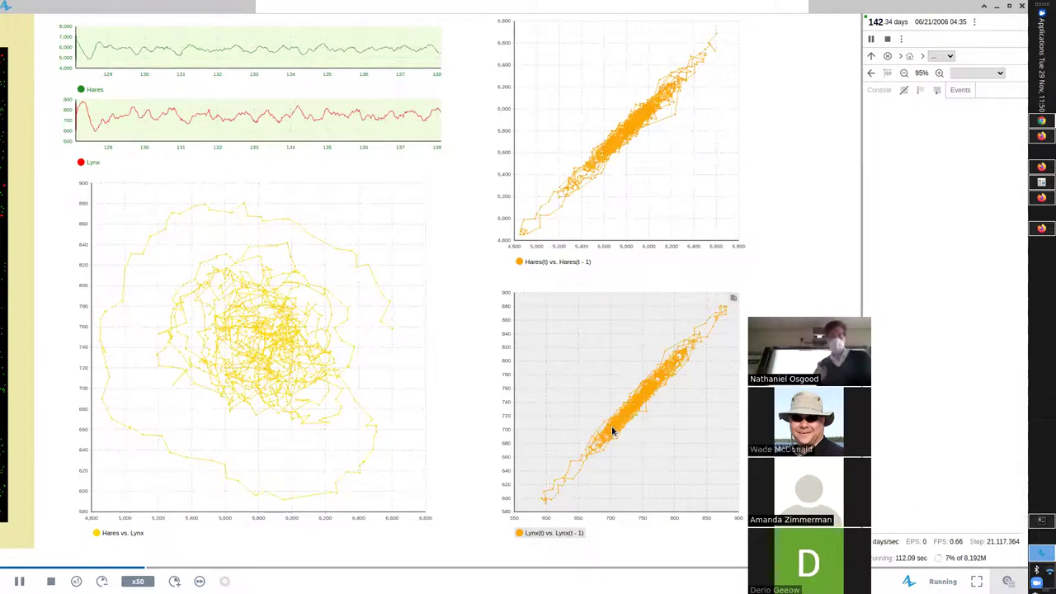
key(alt+Tab)
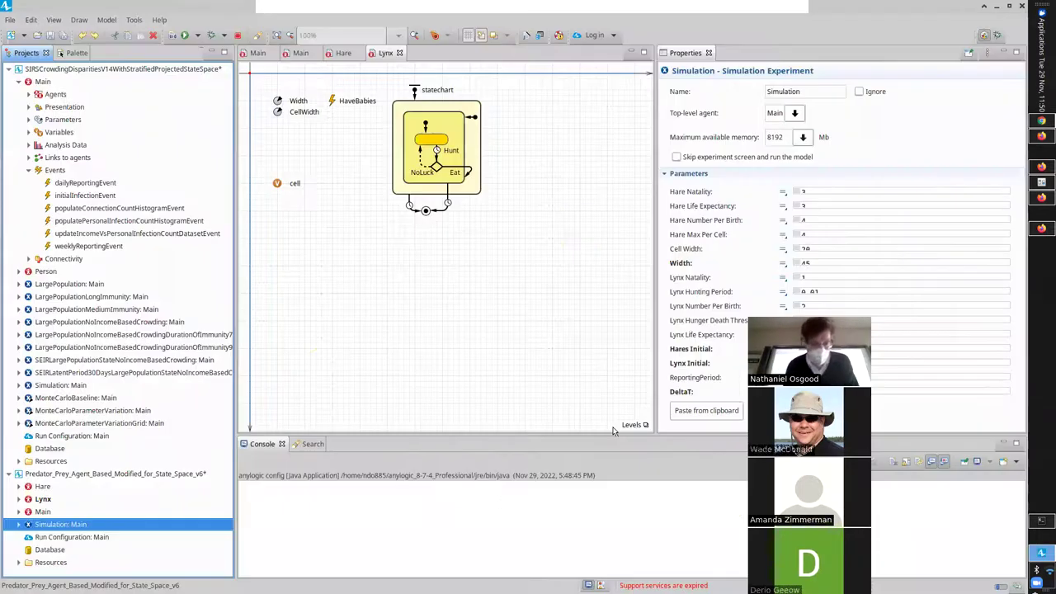
key(alt+Tab)
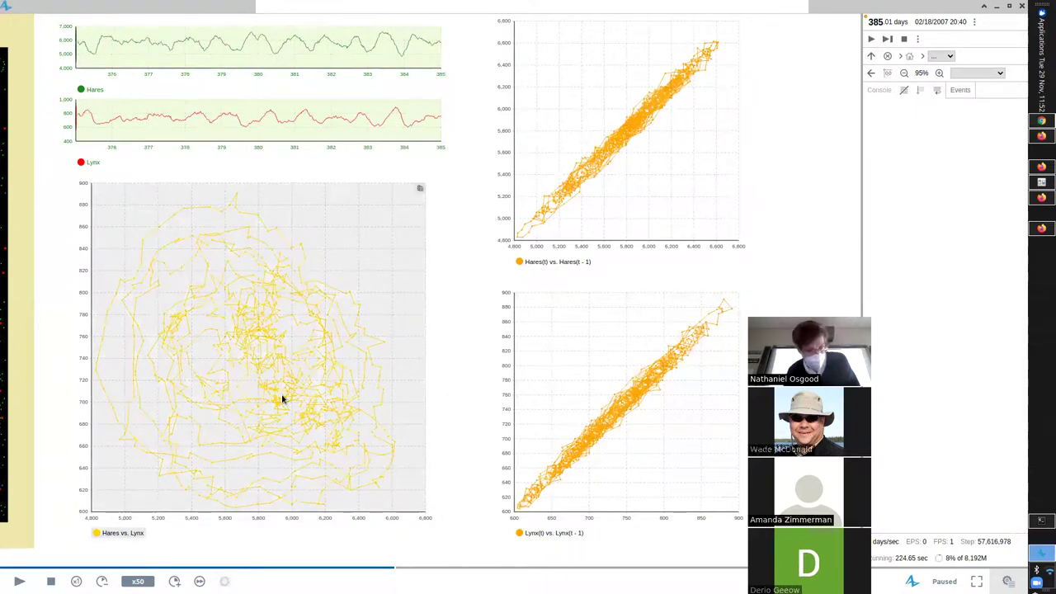
Close the predator-prey simulation window and switch to the Google Slides presentation in Firefox, advancing to the State Space & ABM slide.
key(alt+F4)
key(alt+Tab)
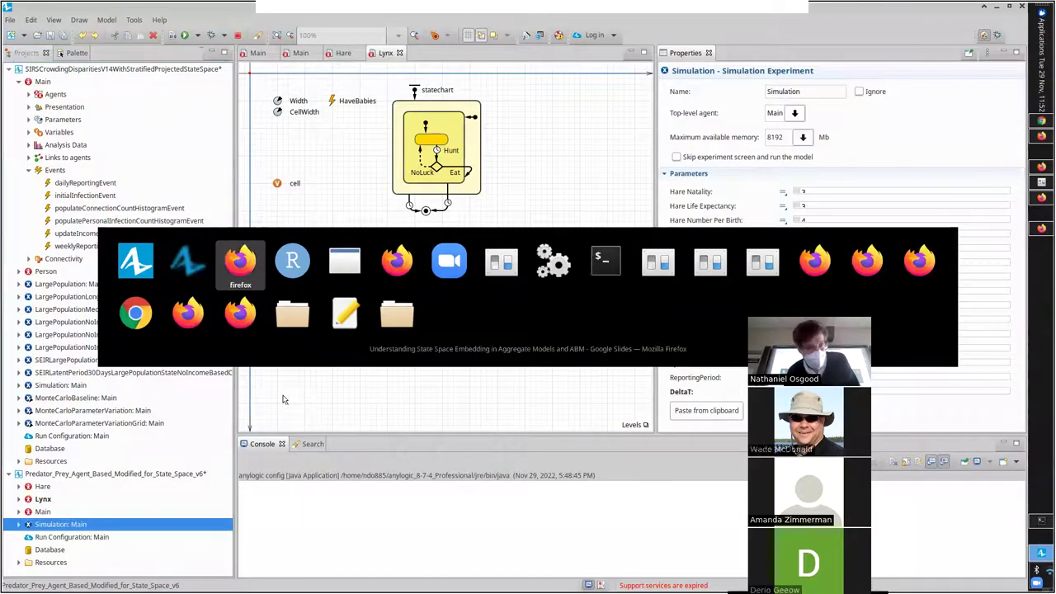
key(Right)
key(Right)
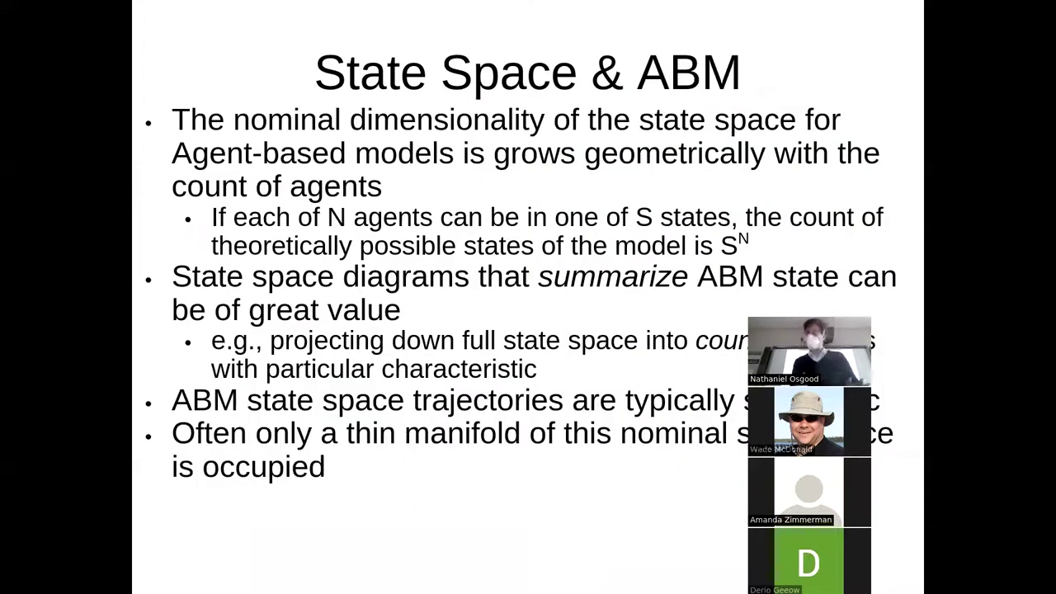